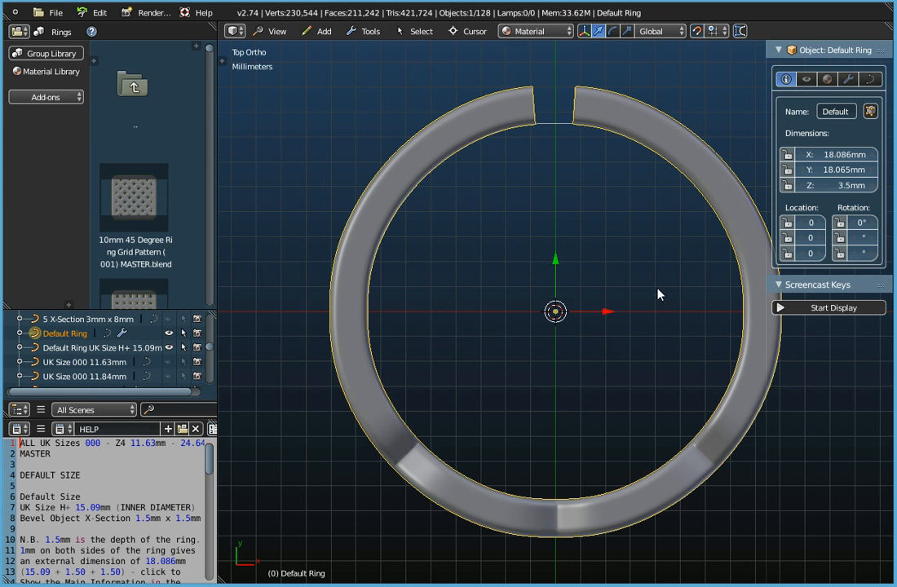
scroll(549, 271, down, 2)
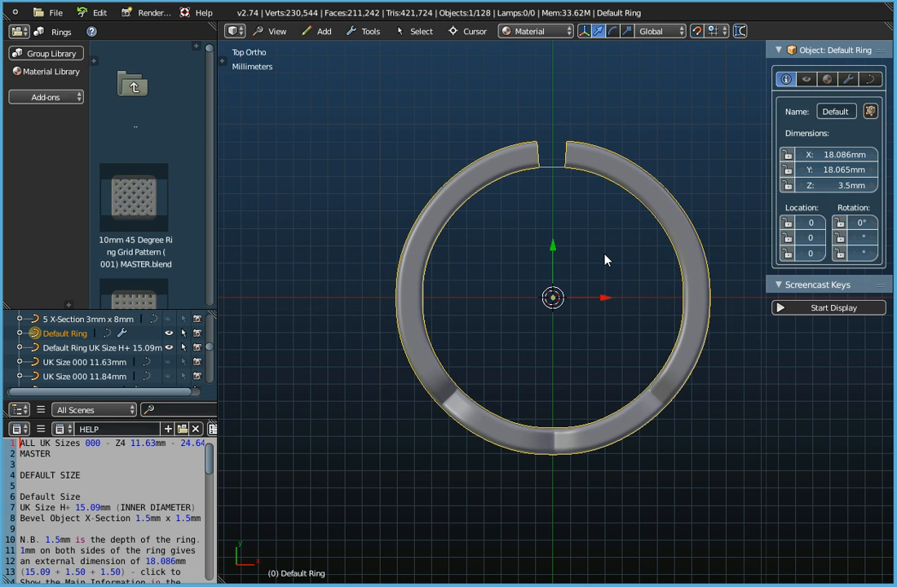
middle_drag(582, 228, 455, 140)
click(280, 32)
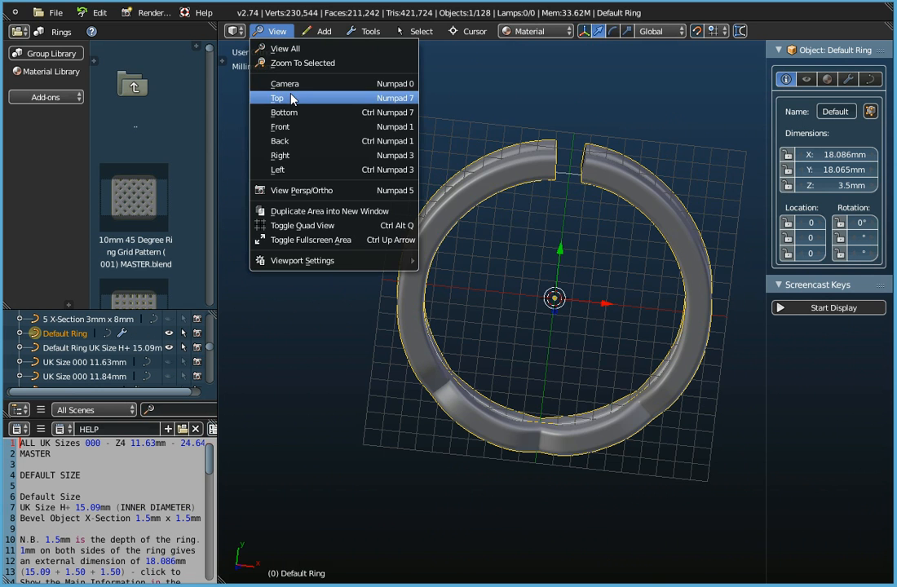
click(251, 84)
Append the Round object from Round.blend in the Gem Shapes folder of the group library
click(56, 13)
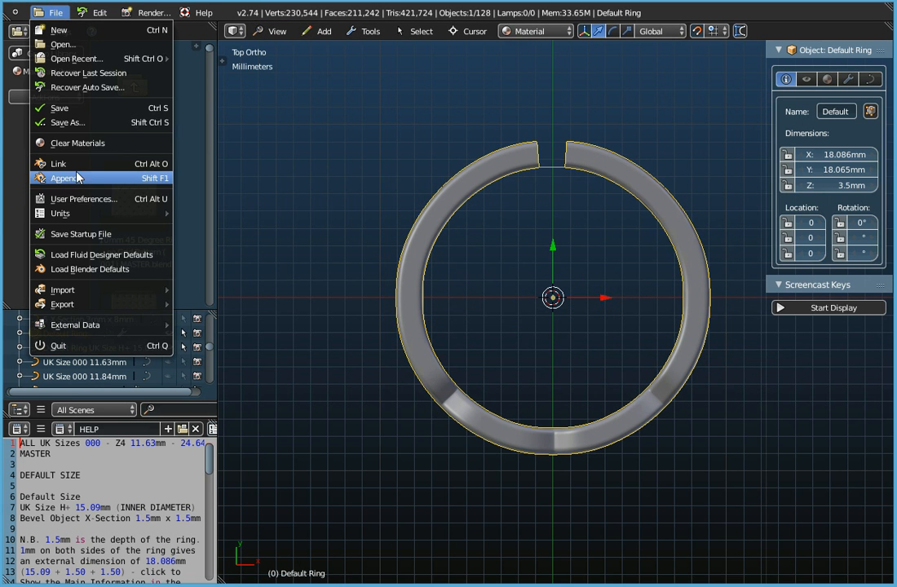
click(66, 151)
click(196, 84)
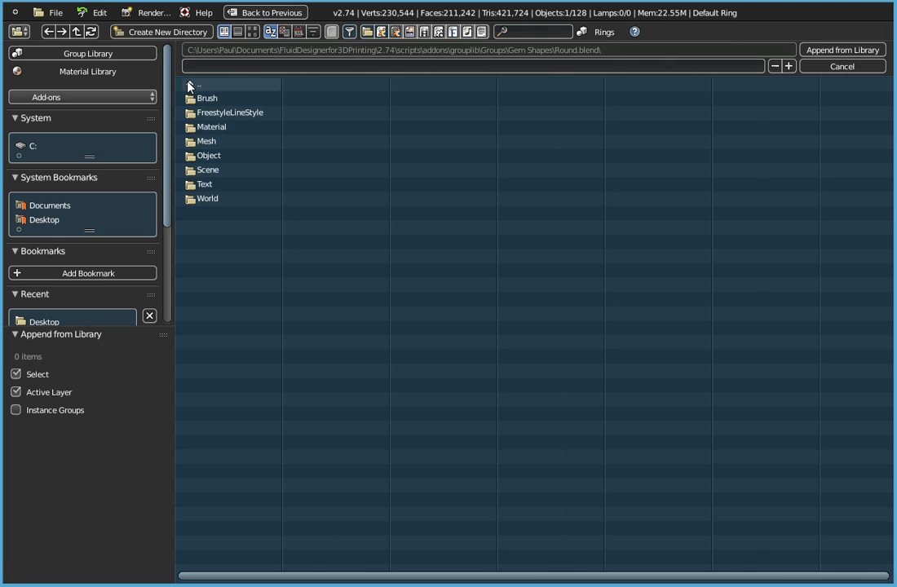
click(195, 85)
click(244, 85)
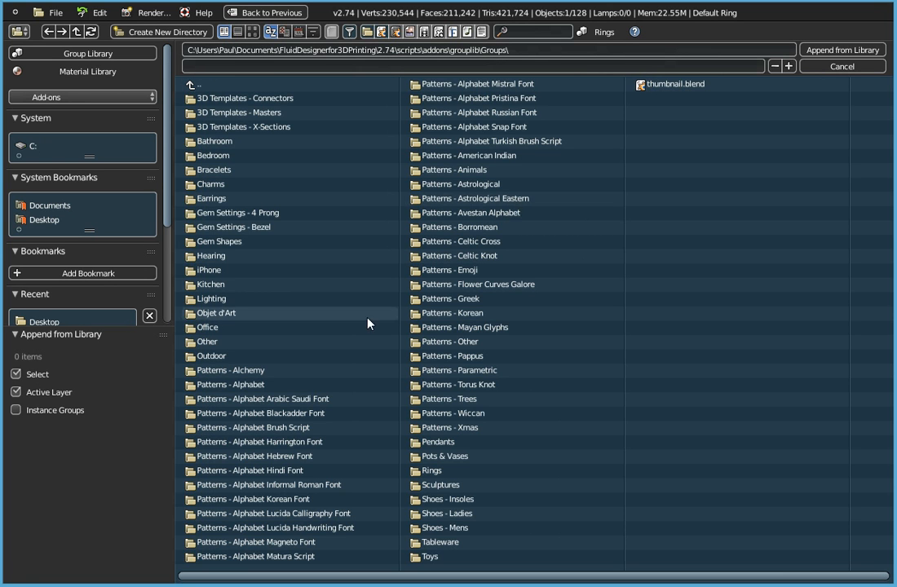
click(217, 243)
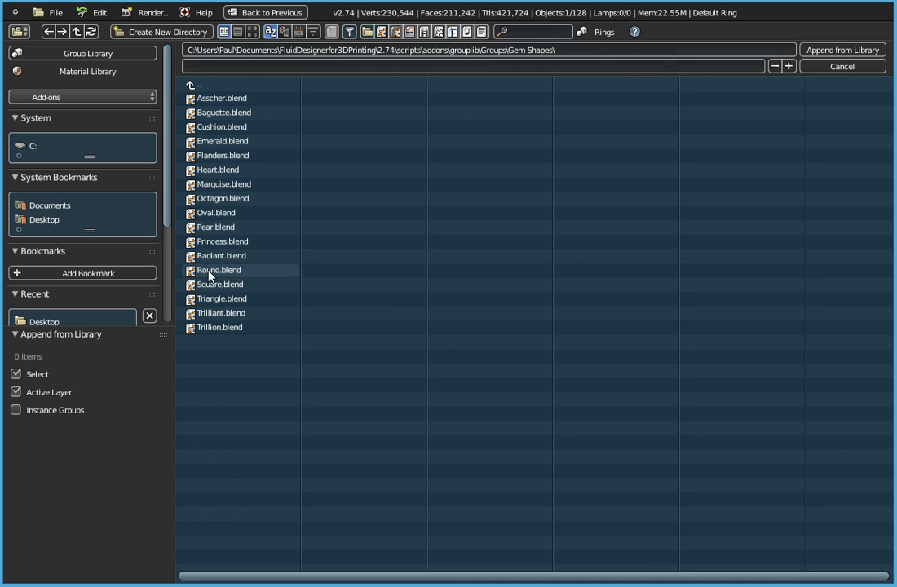
click(209, 271)
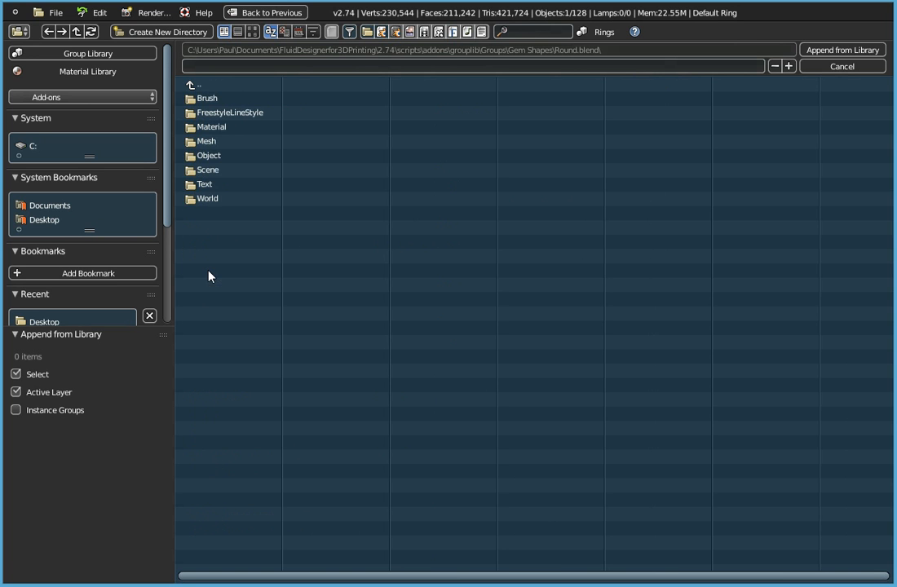
click(206, 159)
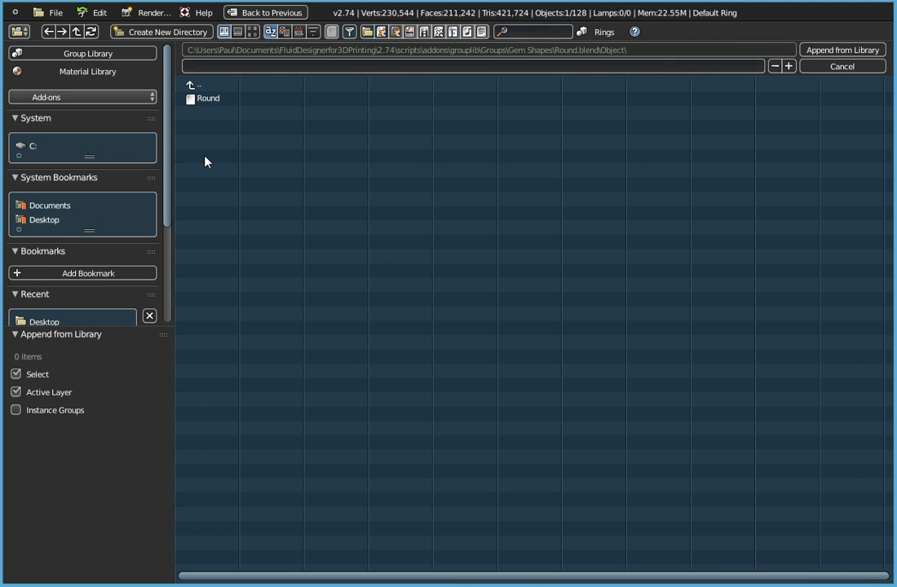
click(210, 99)
click(832, 52)
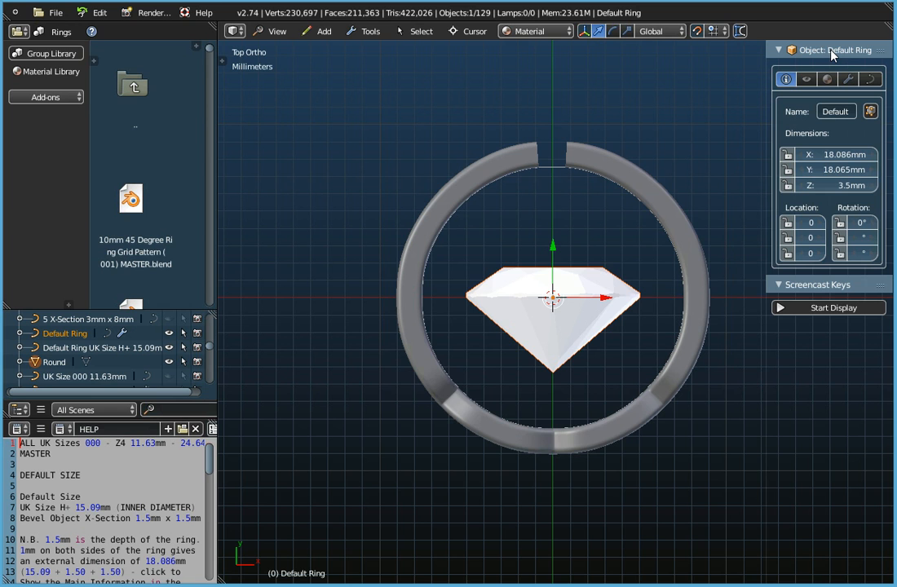
Select the round gem, start the Screencast Keys display and collapse its settings
right_click(576, 313)
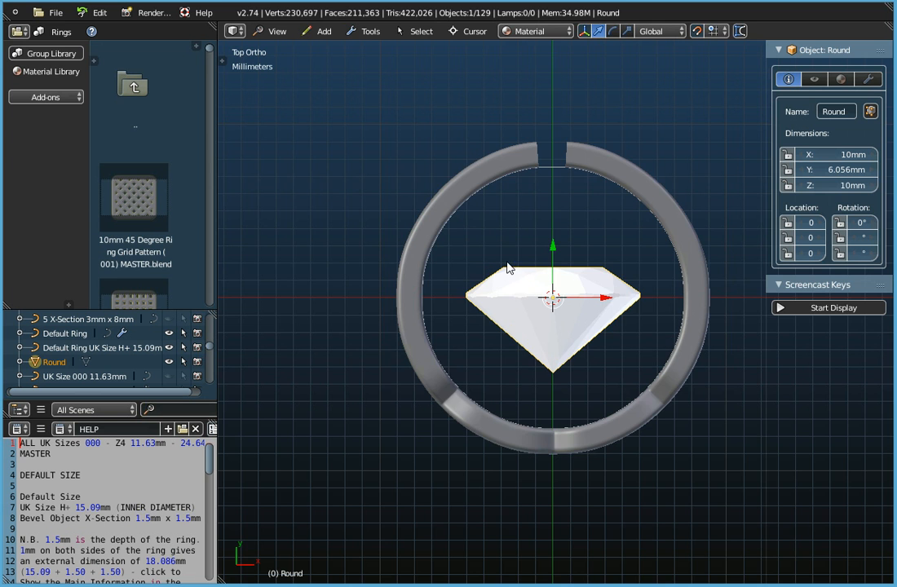
scroll(522, 277, up, 3)
scroll(522, 277, down, 3)
click(831, 309)
click(775, 284)
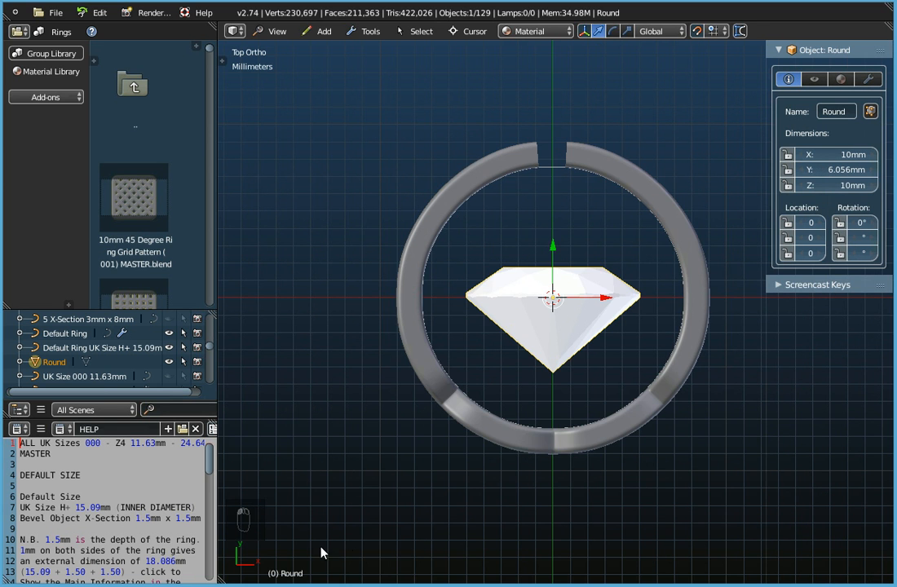
Scale the round gem uniformly by 0.5 and apply its scale
key(s)
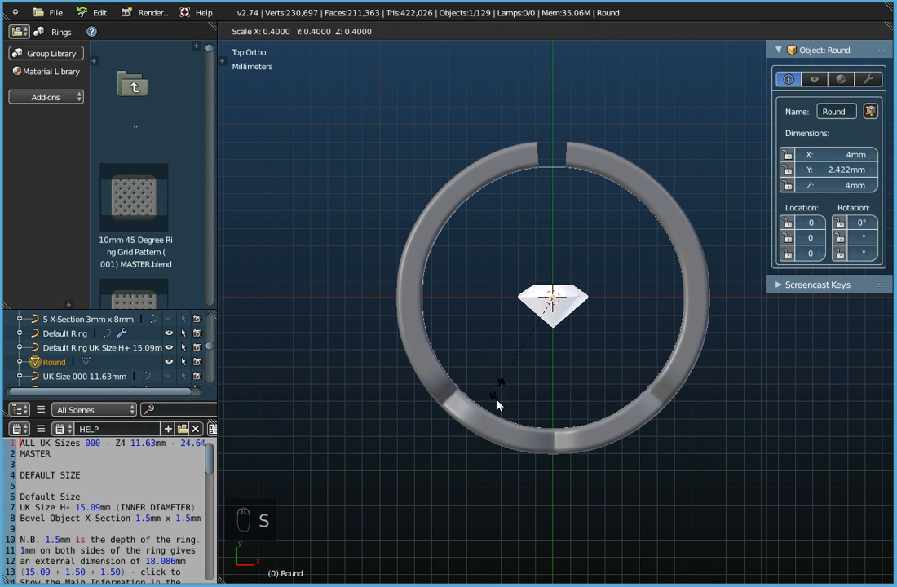
text(0.5)
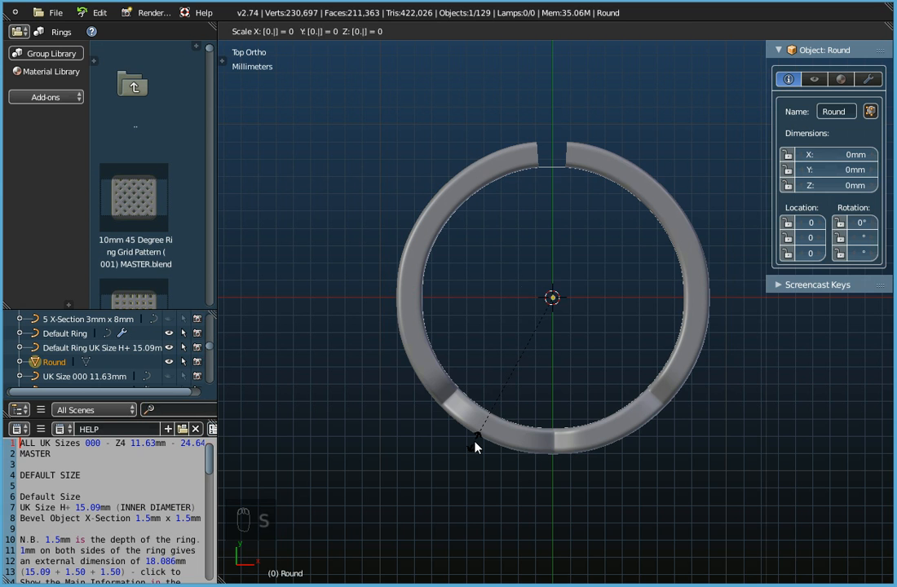
key(Return)
key(ctrl+a)
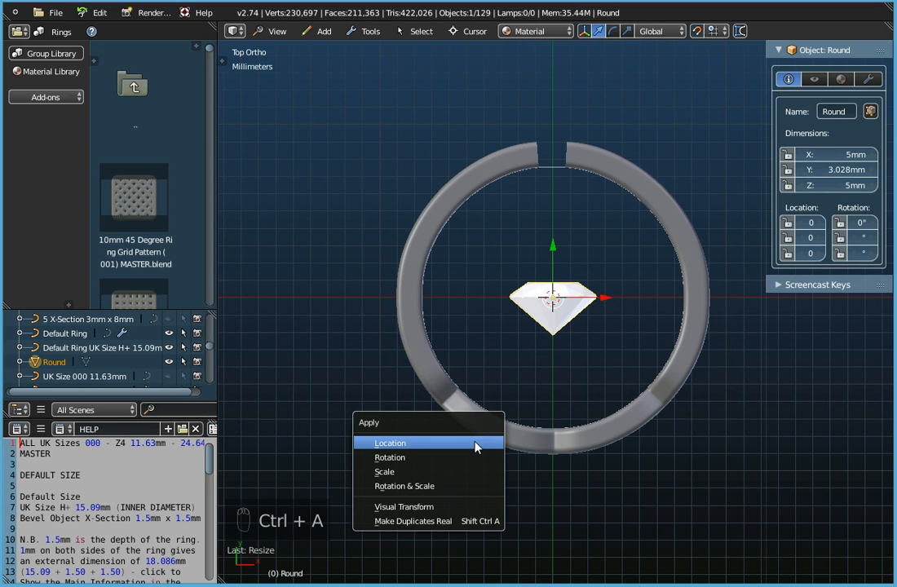
click(431, 478)
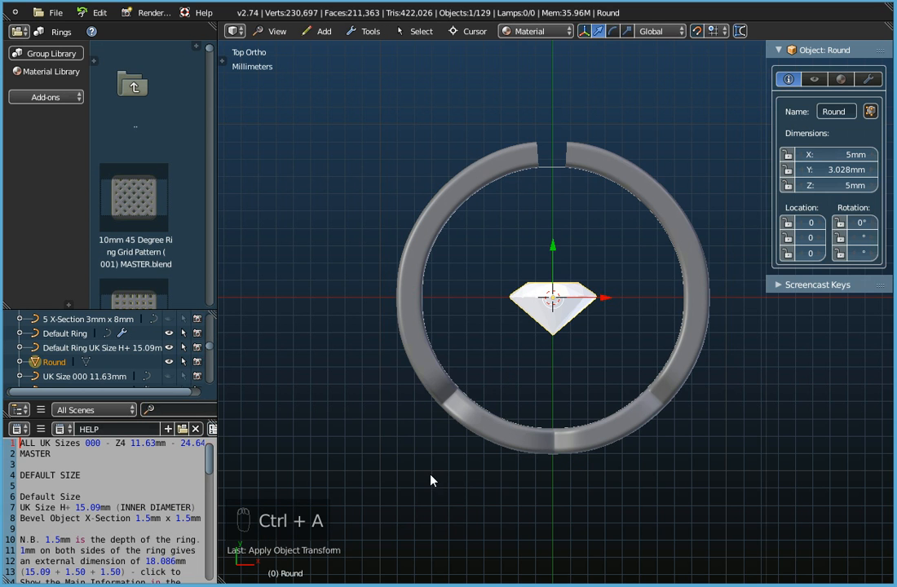
Move the round gem up along the Y axis until its point sits in the gap of the ring band
scroll(568, 290, up, 4)
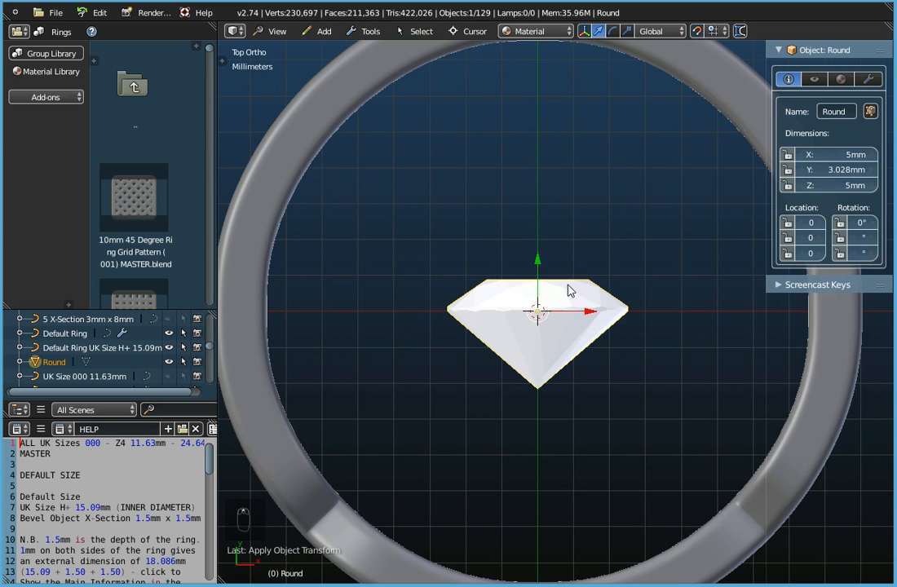
scroll(569, 290, down, 3)
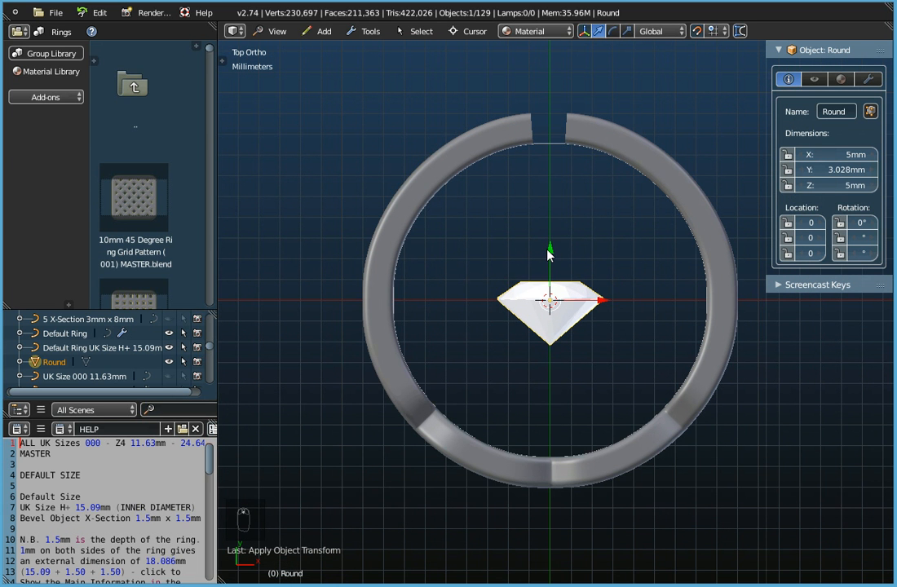
click(550, 253)
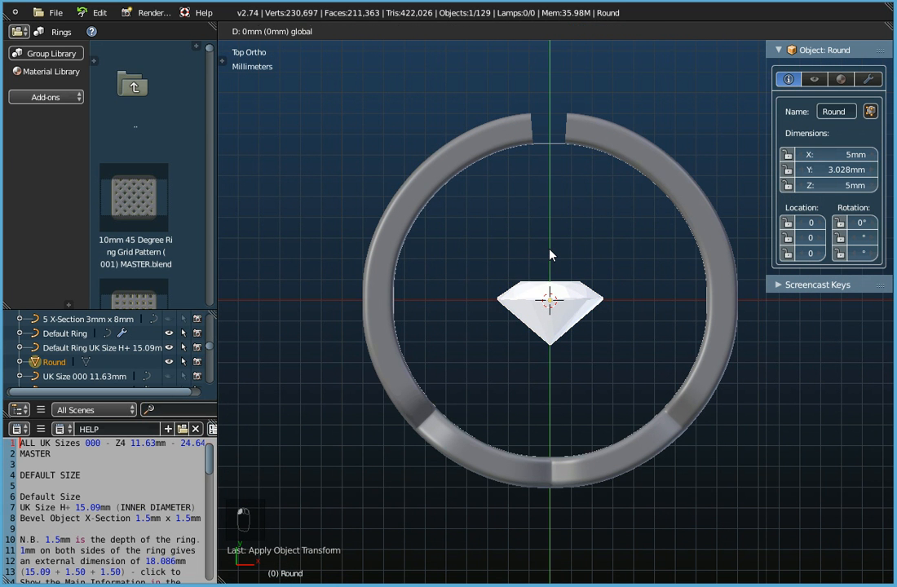
click(549, 254)
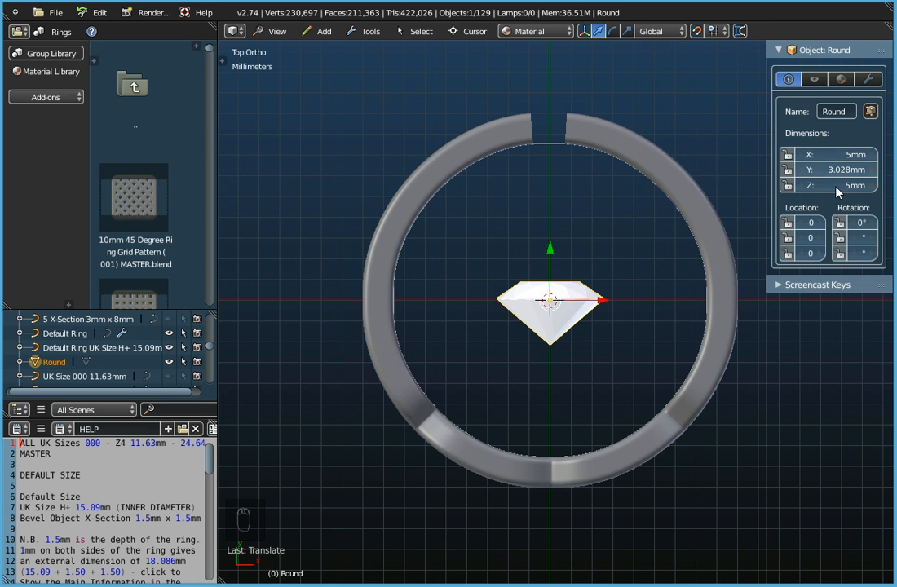
middle_drag(587, 261, 589, 357)
middle_drag(585, 263, 592, 187)
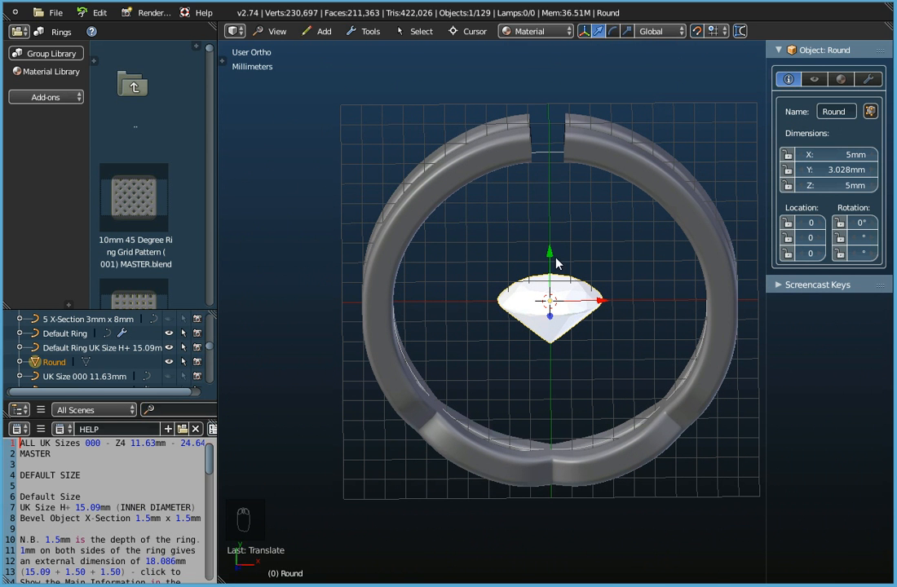
click(279, 32)
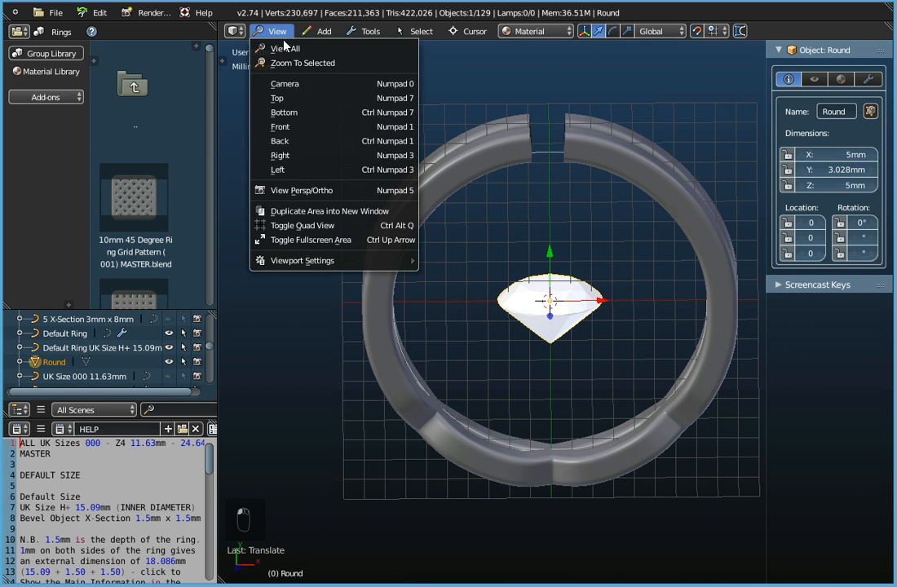
click(277, 98)
drag(548, 250, 568, 40)
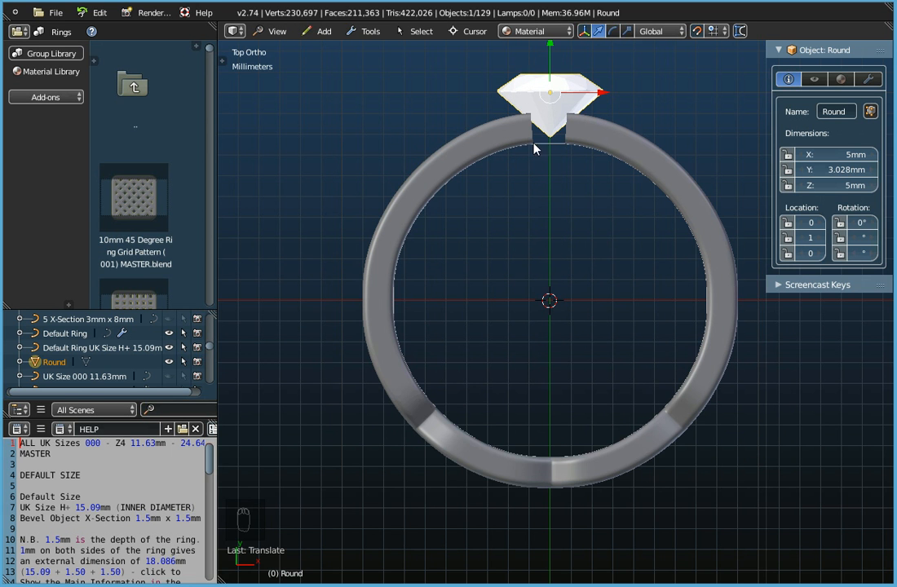
Select the default ring, set the view to Top and enter Edit Mode on its curve
shift+middle_drag(575, 210, 531, 315)
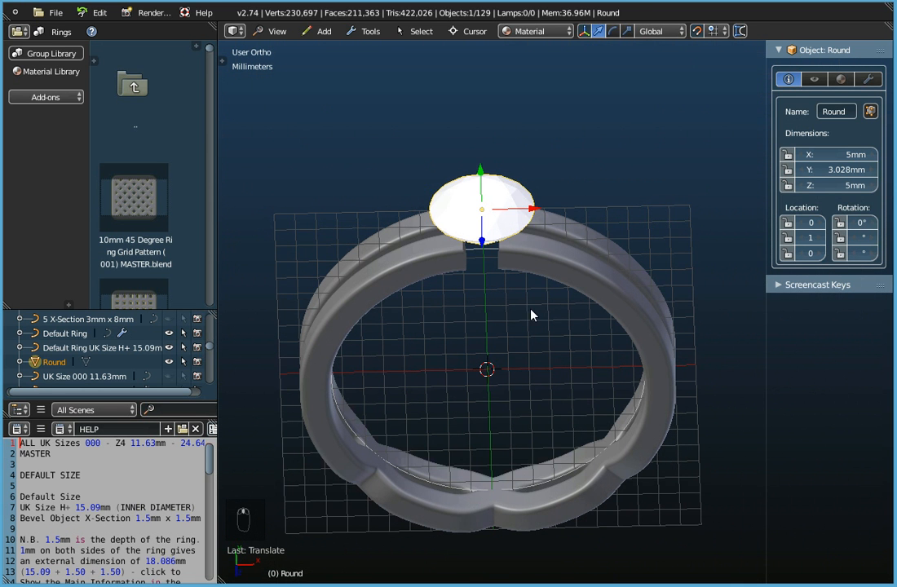
right_click(538, 262)
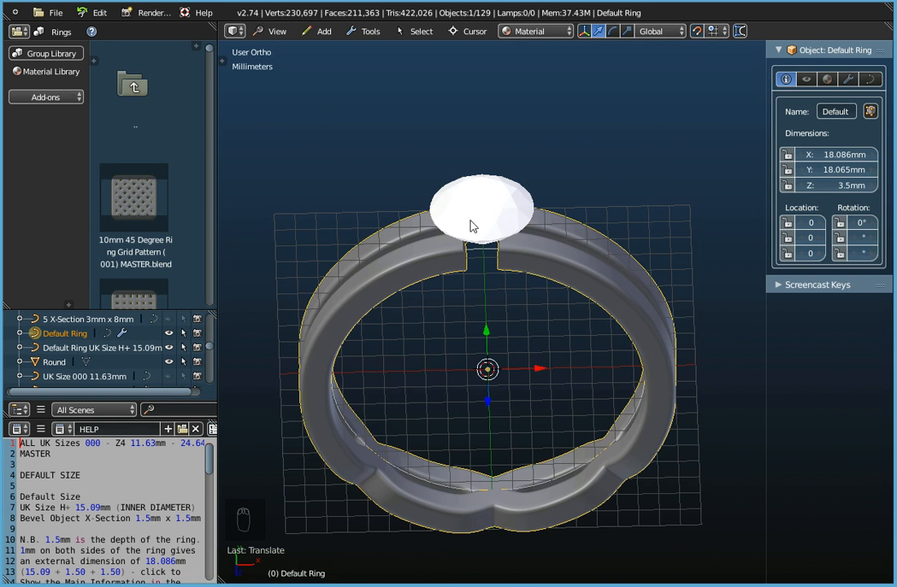
middle_drag(498, 276, 520, 232)
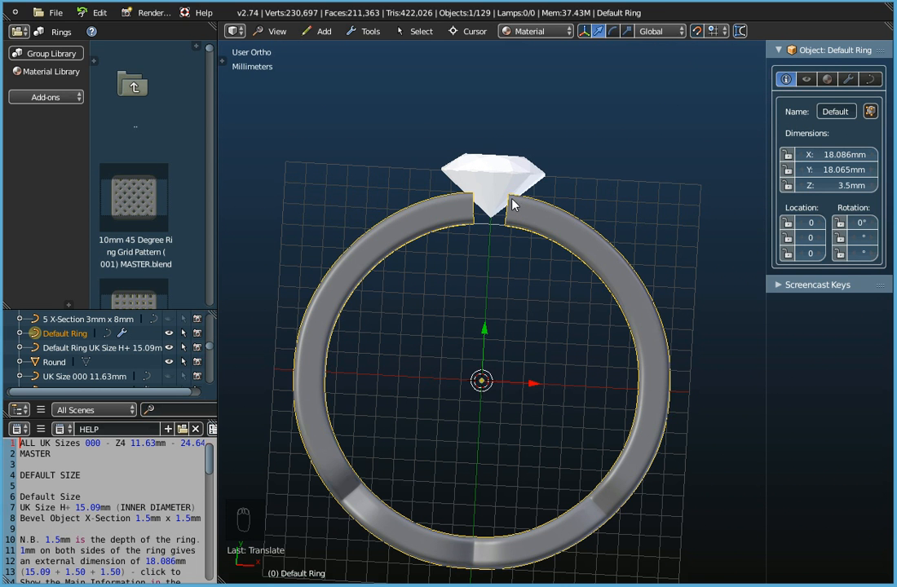
click(273, 31)
click(287, 98)
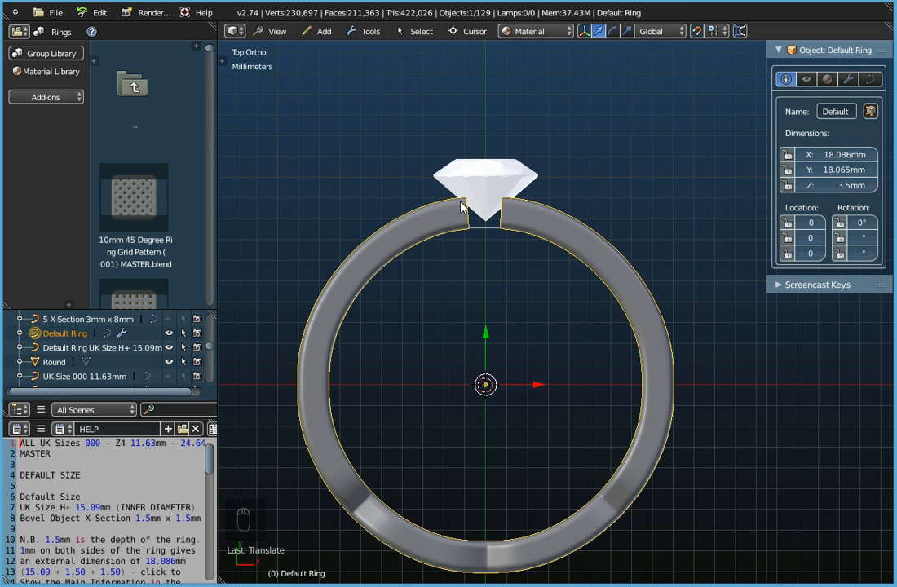
key(Tab)
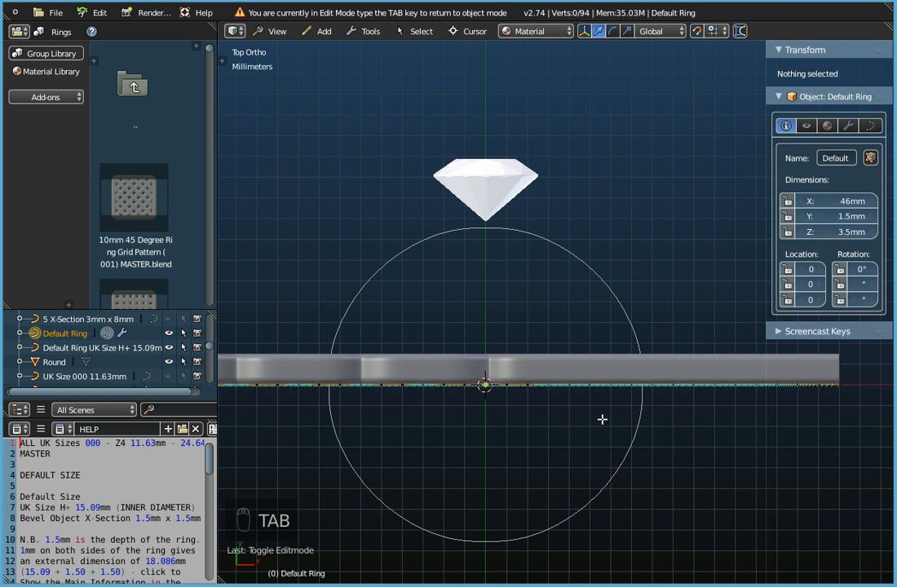
Delete the end control point of the Z -1 mm strand at the ring curve's positive X end
scroll(651, 441, down, 4)
shift+middle_drag(622, 441, 499, 410)
scroll(598, 398, up, 6)
right_click(644, 348)
key(x)
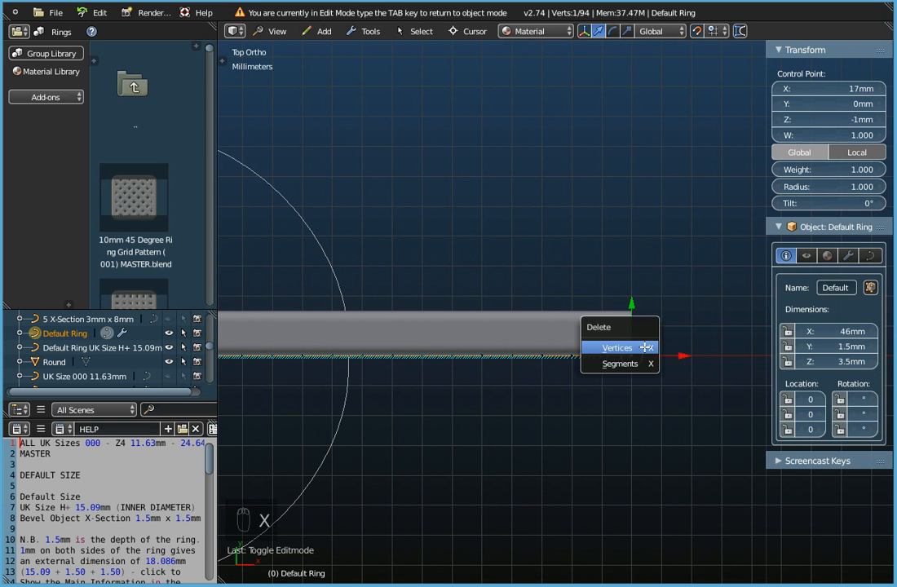
click(642, 348)
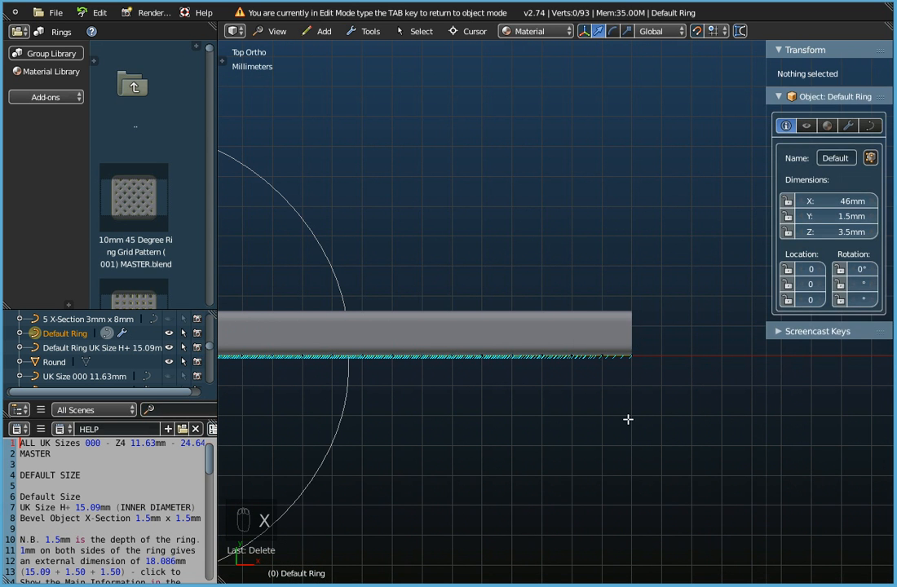
Delete the matching end control point of the Z 1 mm strand at positive X and return to Top view
middle_drag(622, 401, 627, 313)
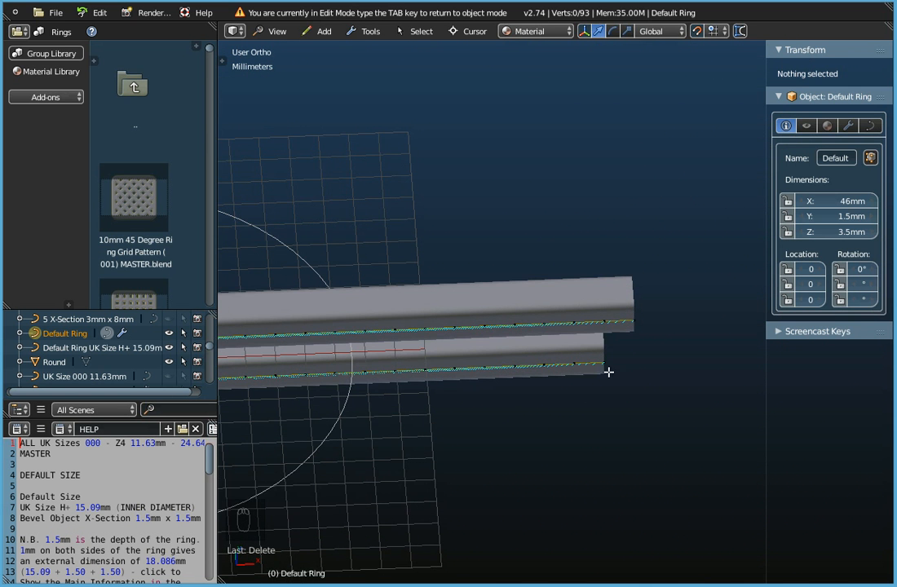
right_click(637, 317)
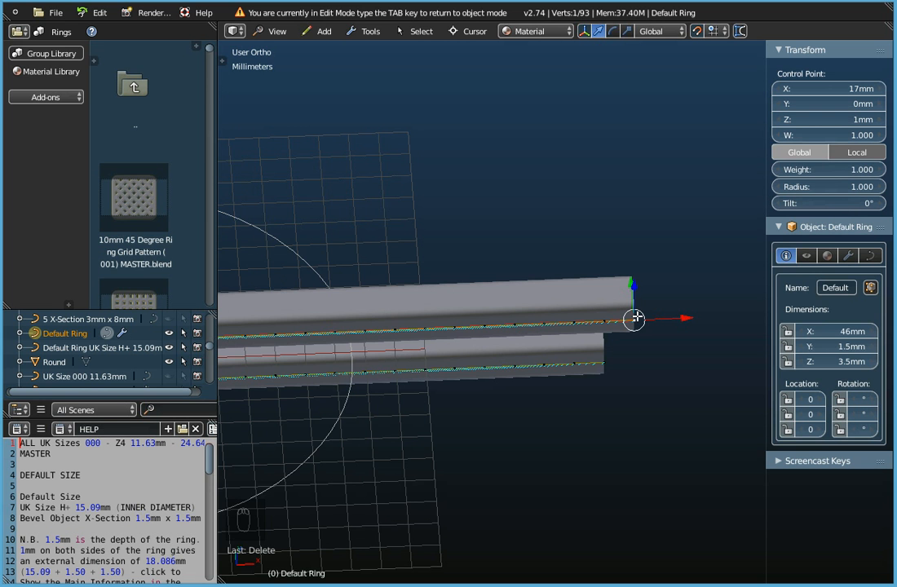
key(x)
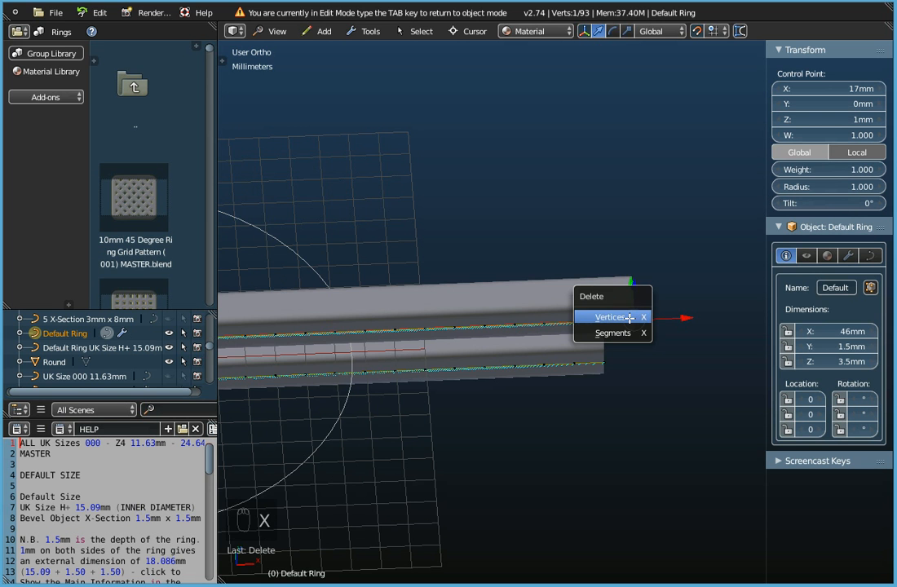
click(629, 317)
middle_drag(627, 316, 641, 391)
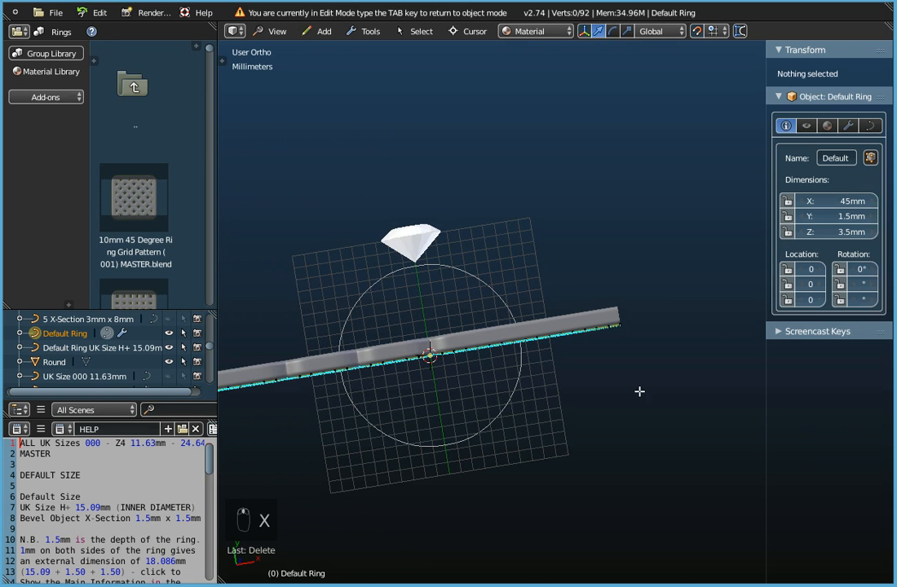
click(292, 40)
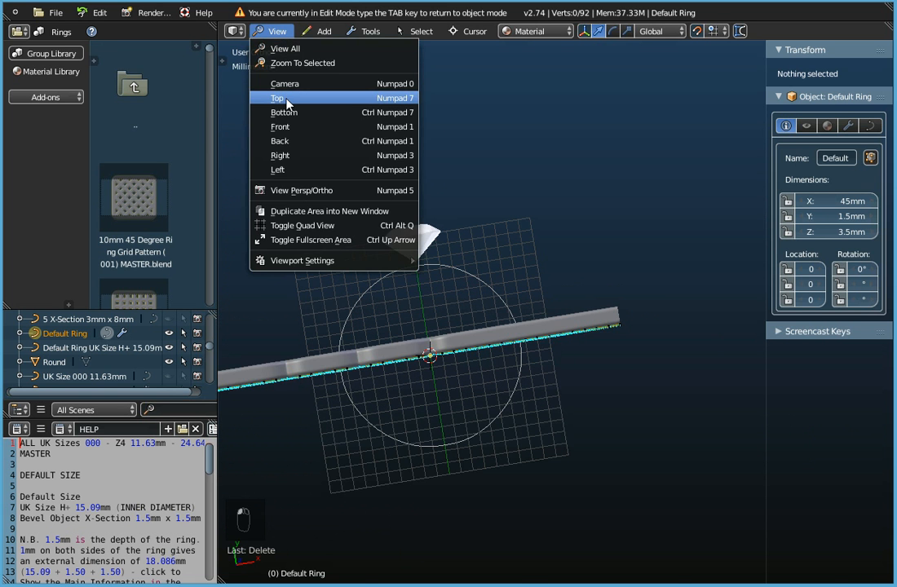
click(286, 100)
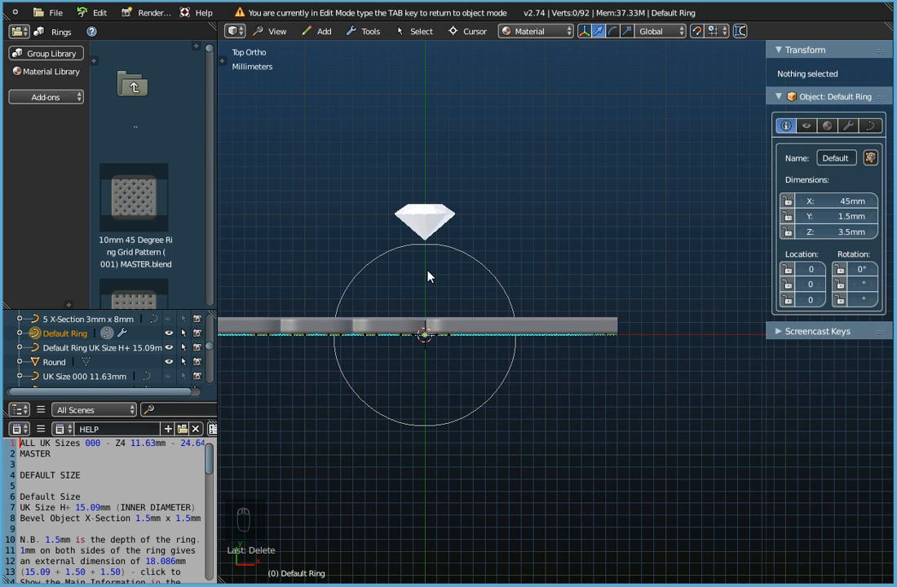
Check the gap in Object Mode, then delete the two end control points at the ring curve's negative X end
key(Tab)
scroll(406, 273, up, 4)
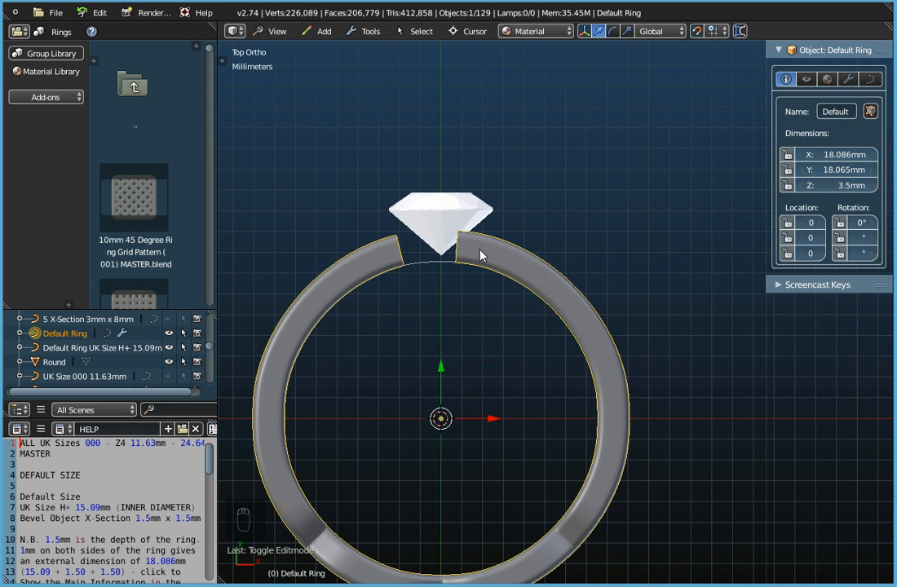
scroll(496, 254, down, 2)
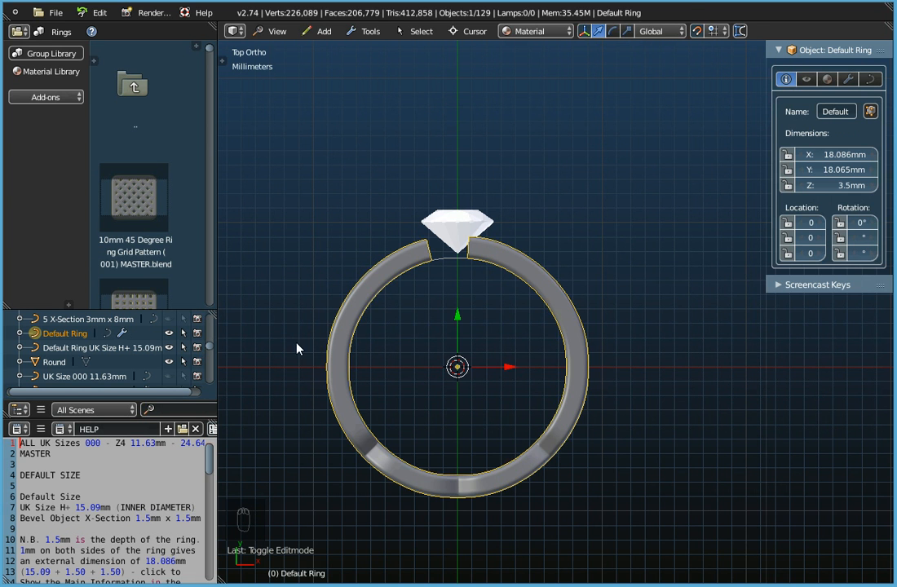
key(Tab)
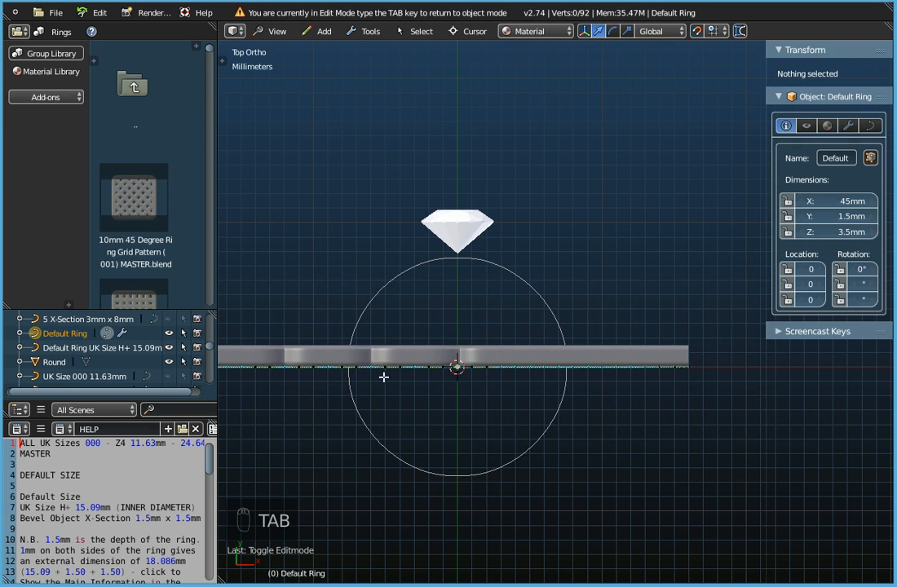
scroll(392, 375, down, 2)
shift+middle_drag(455, 366, 690, 361)
scroll(400, 365, up, 6)
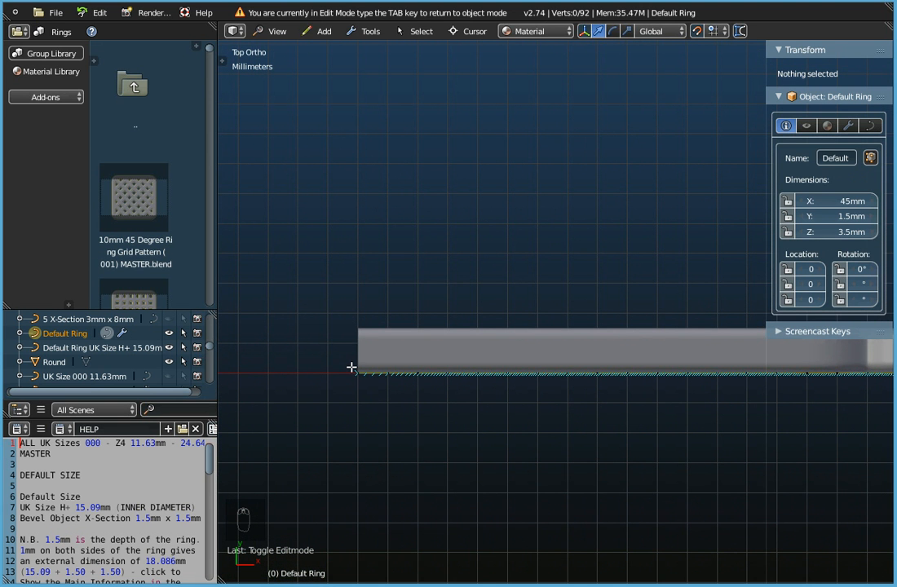
key(c)
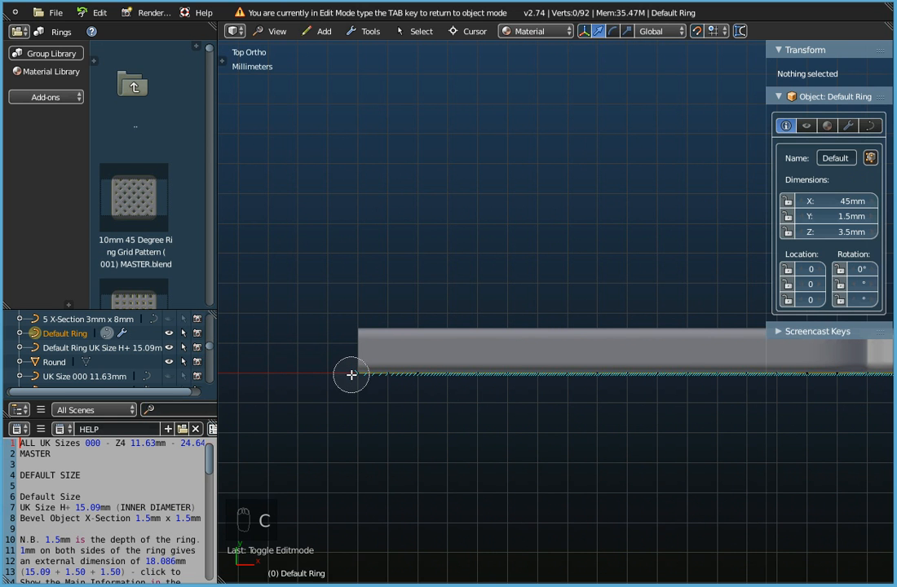
click(352, 374)
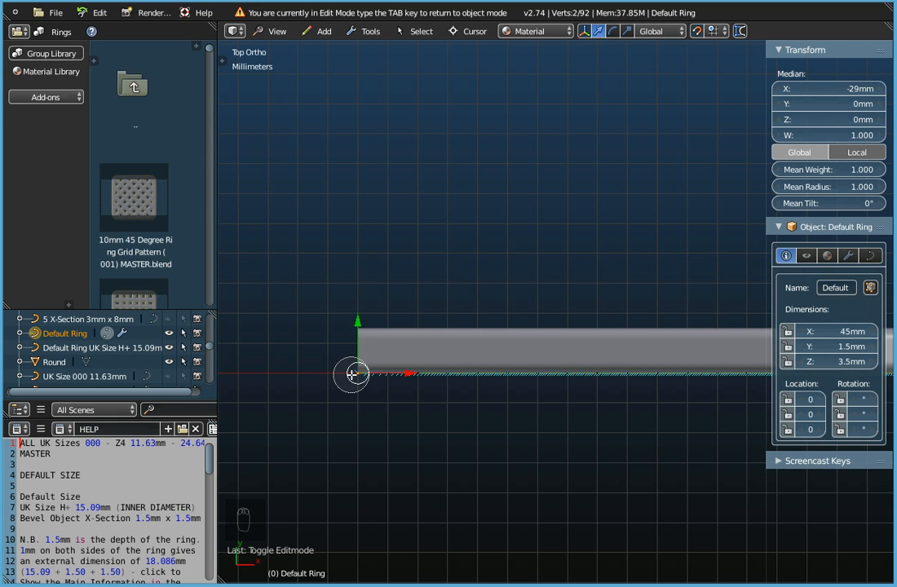
right_click(351, 374)
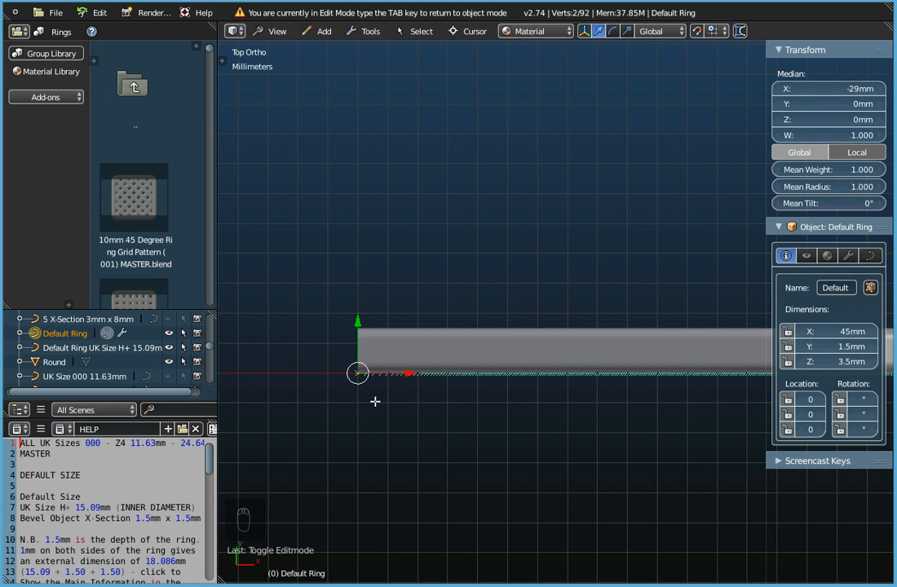
key(x)
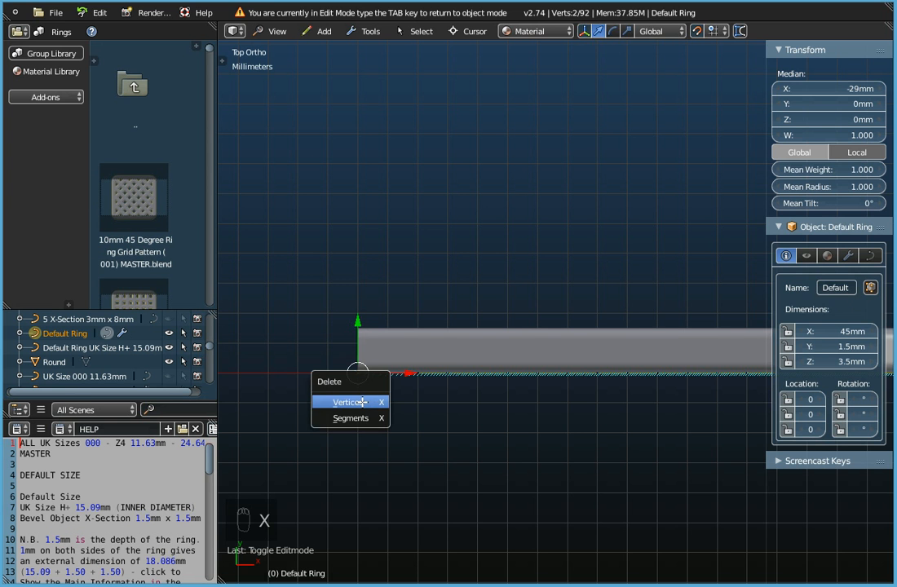
click(362, 402)
Return to Object Mode, inspect the shortened band ends around the gem, and set the view to Top
middle_drag(414, 375, 414, 439)
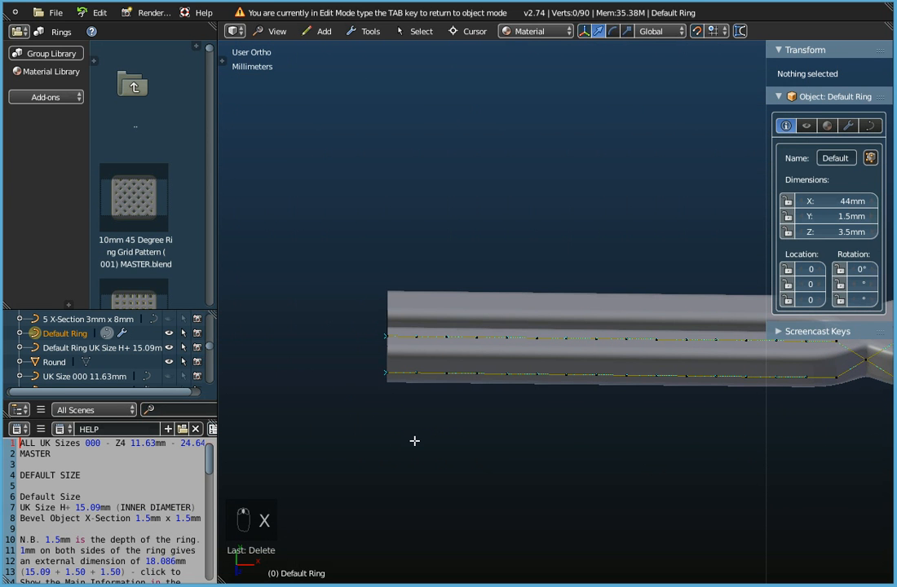
scroll(349, 330, down, 6)
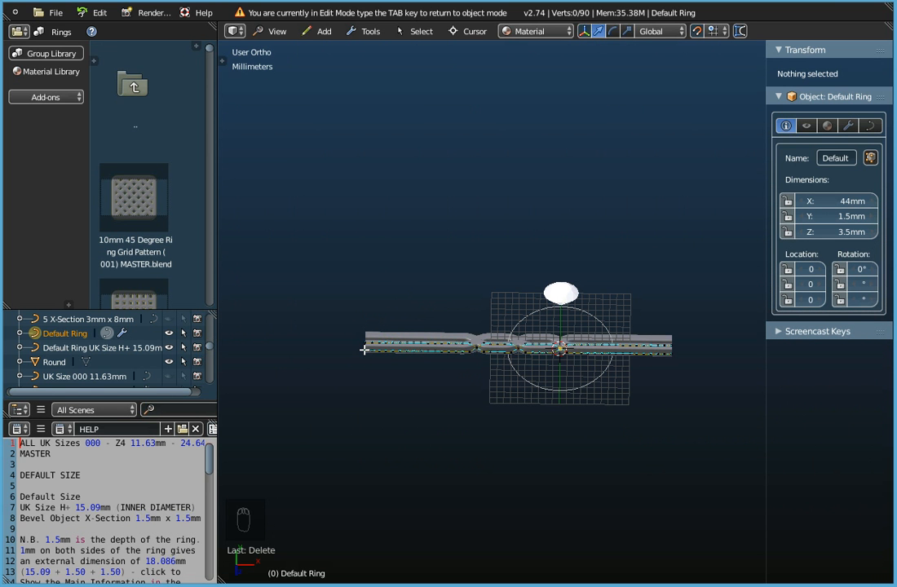
key(Tab)
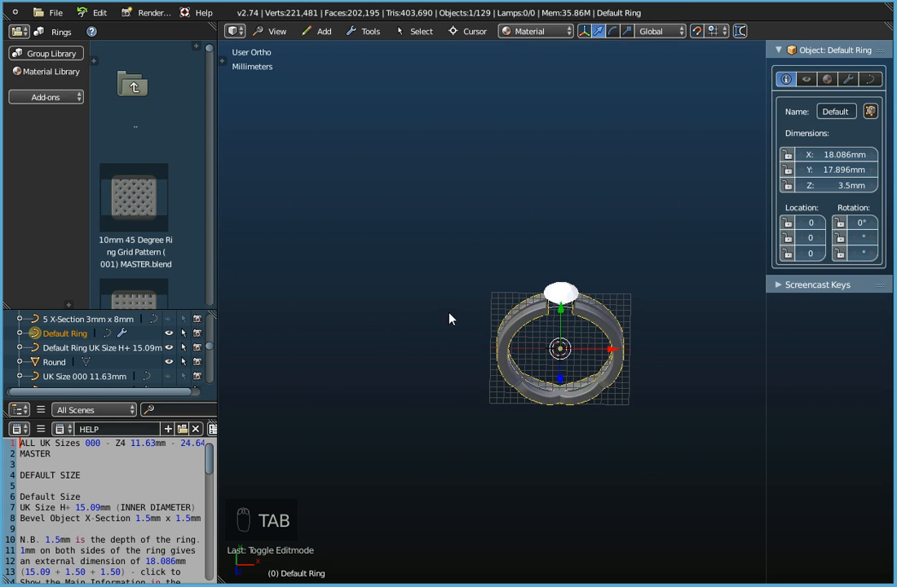
scroll(582, 312, up, 5)
middle_drag(576, 312, 571, 230)
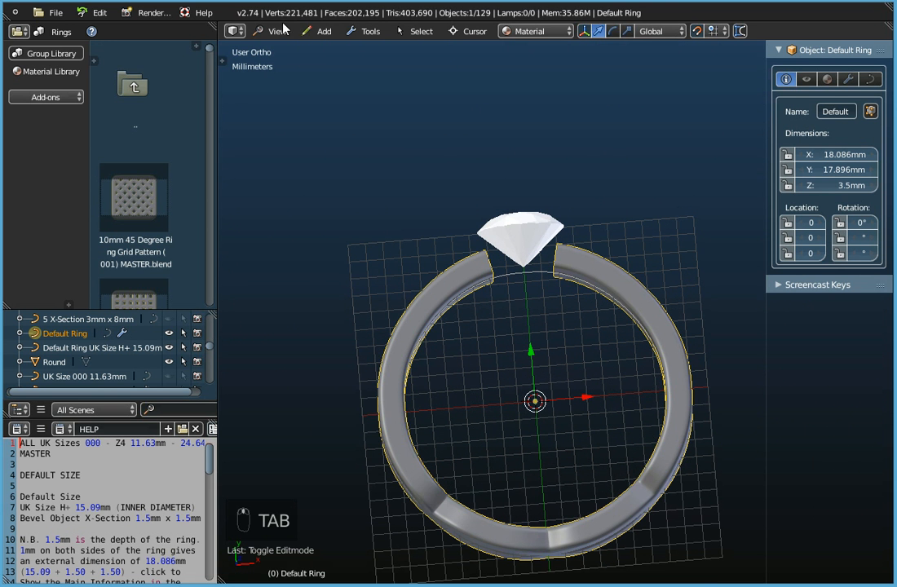
middle_drag(456, 242, 444, 261)
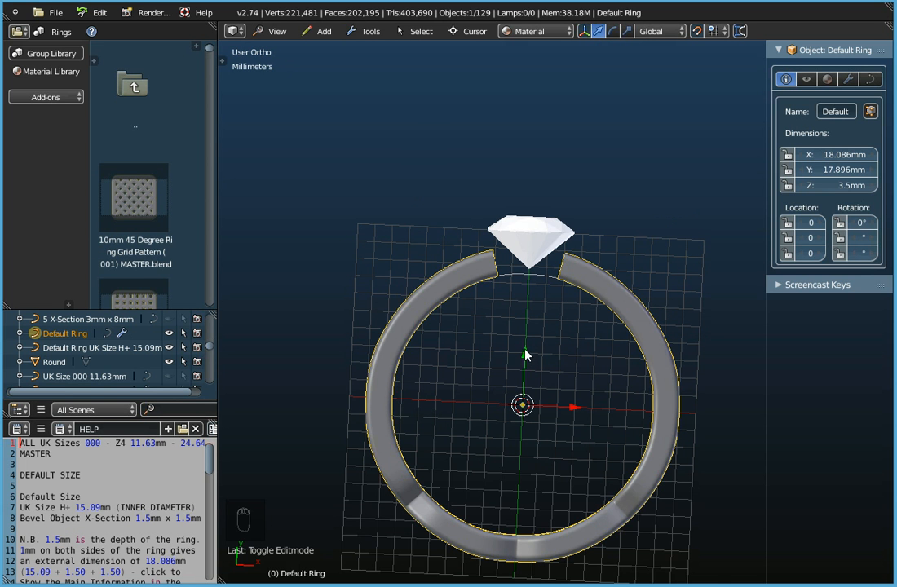
click(273, 31)
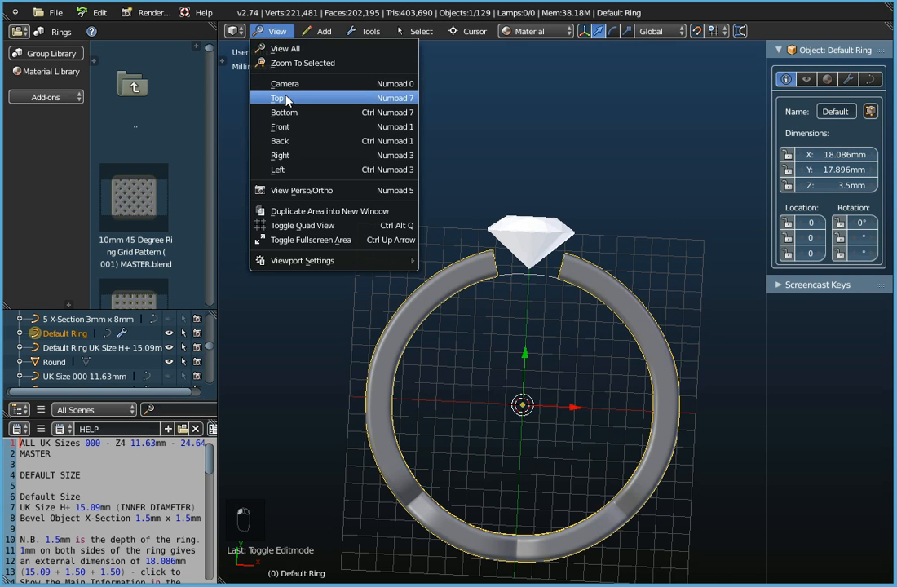
click(287, 97)
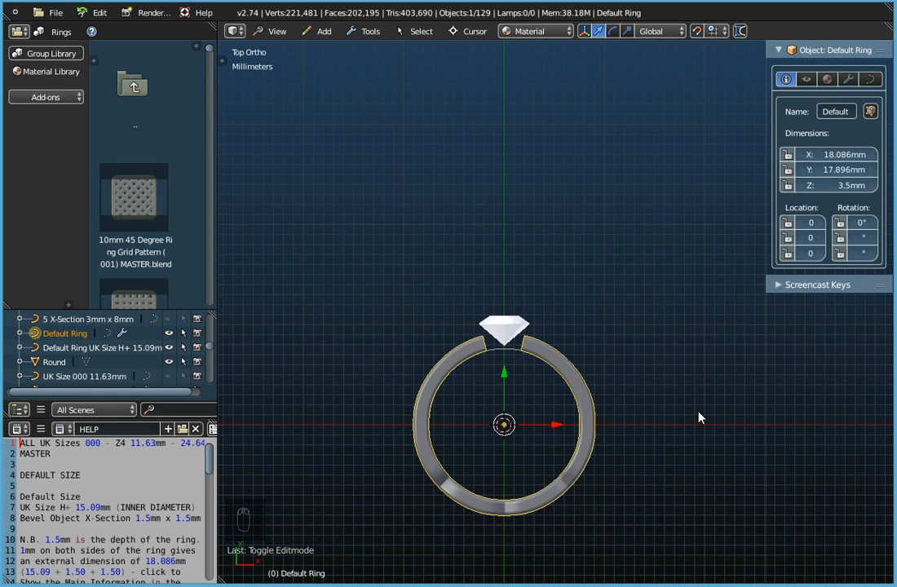
In Edit Mode, raise the two control points at the positive X end 2 mm along Y with smooth proportional editing, size 3.80
key(Tab)
scroll(681, 438, up, 5)
scroll(681, 438, up, 3)
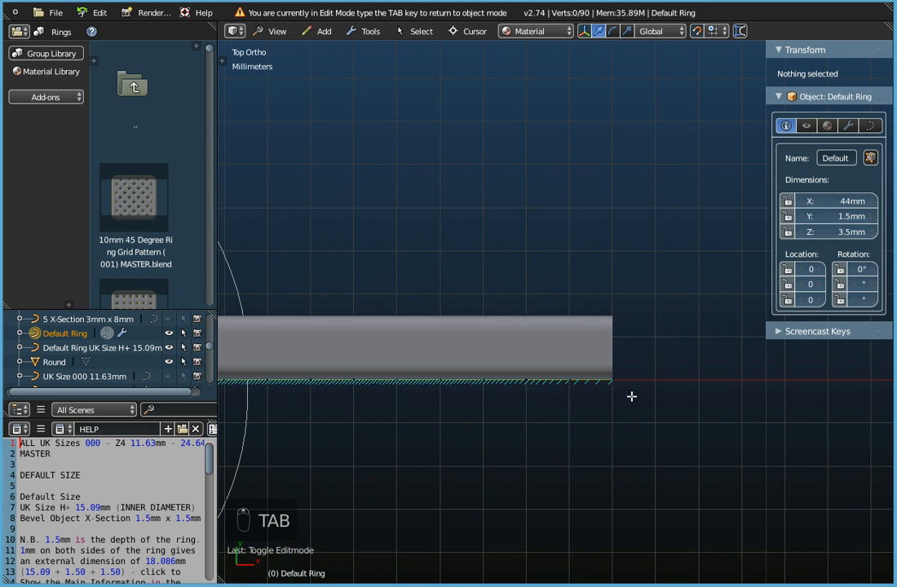
key(c)
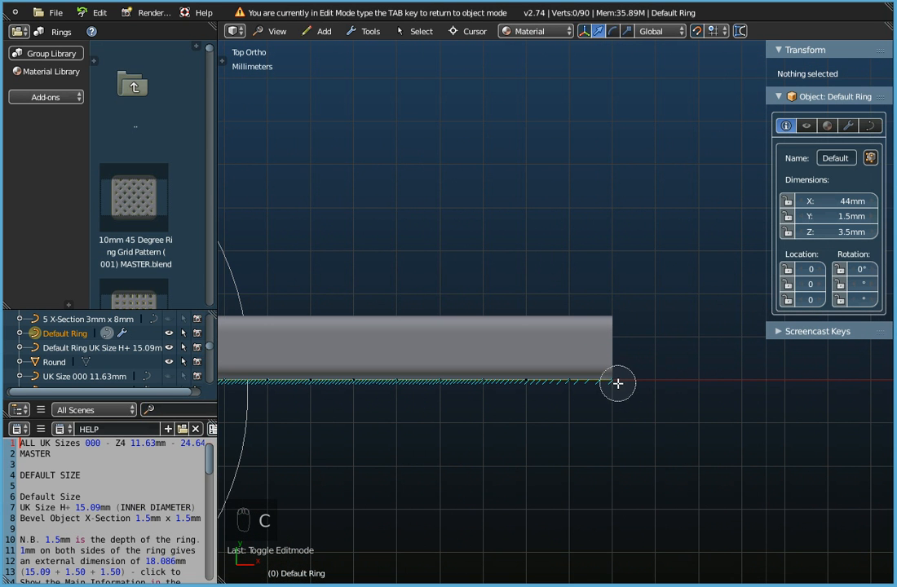
click(618, 382)
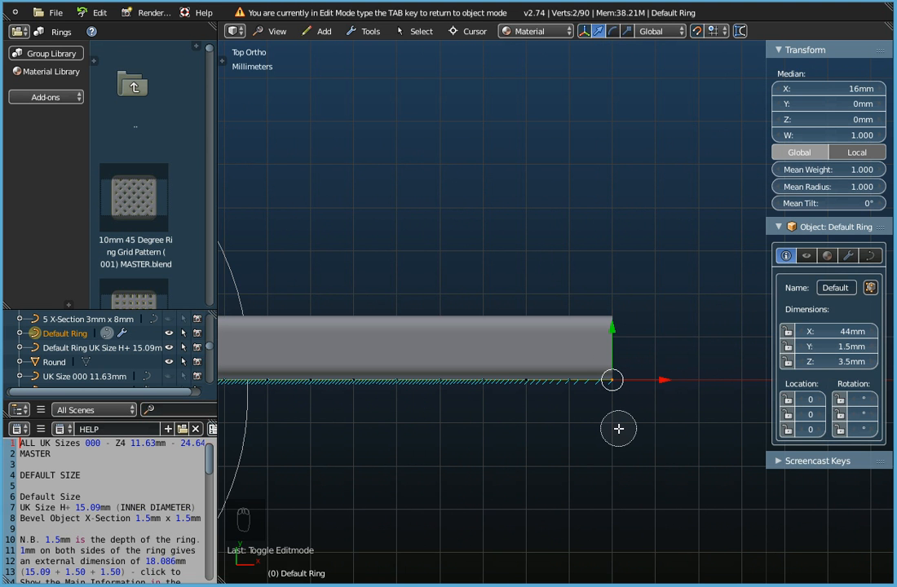
scroll(619, 426, down, 4)
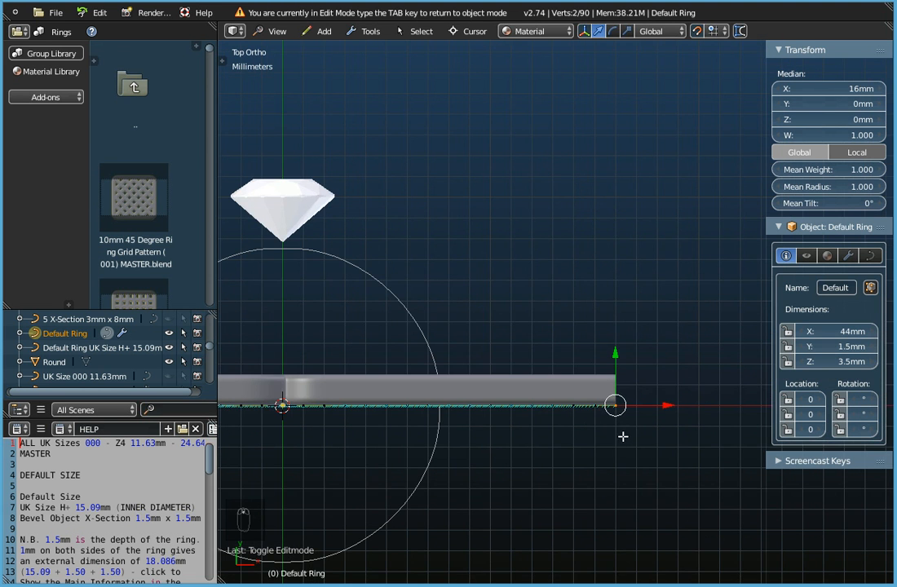
shift+middle_drag(624, 412, 614, 382)
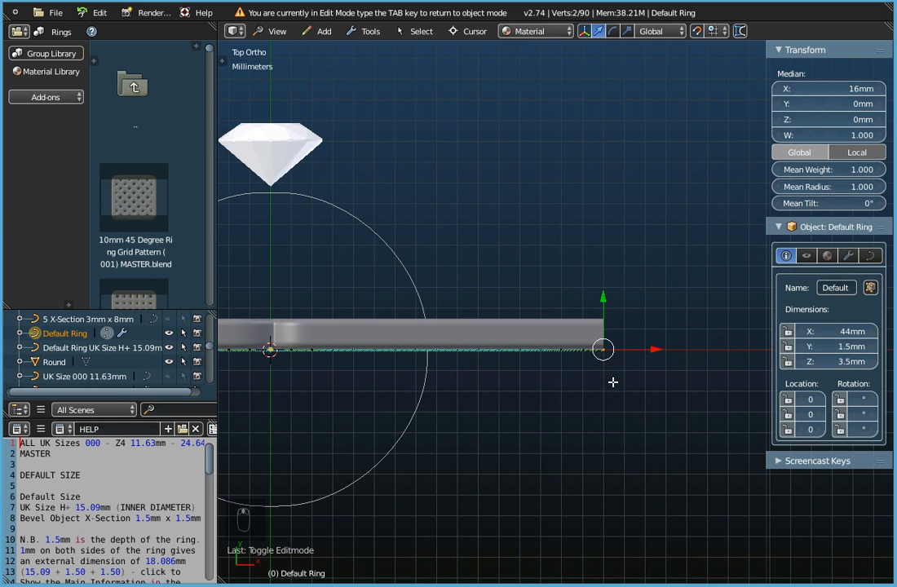
drag(604, 297, 611, 247)
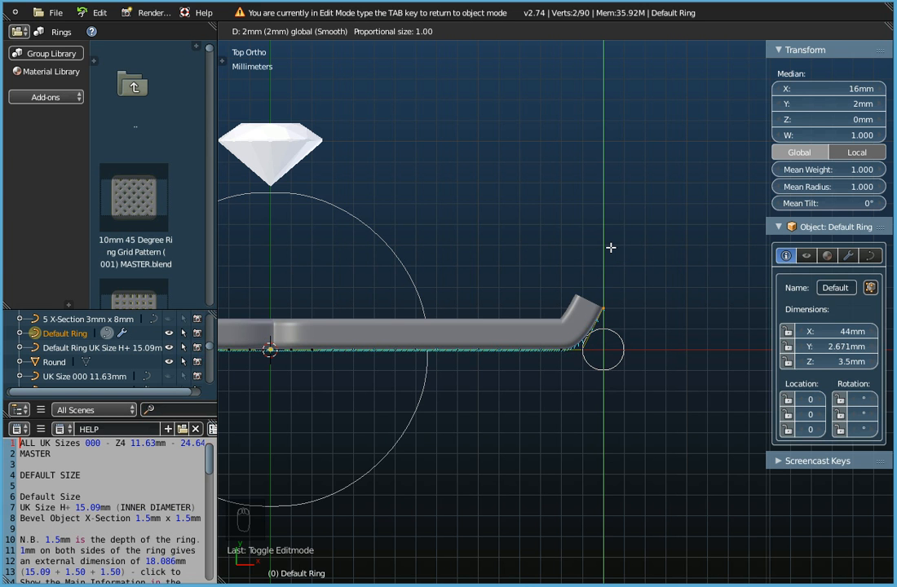
scroll(611, 247, down, 2)
scroll(611, 247, down, 9)
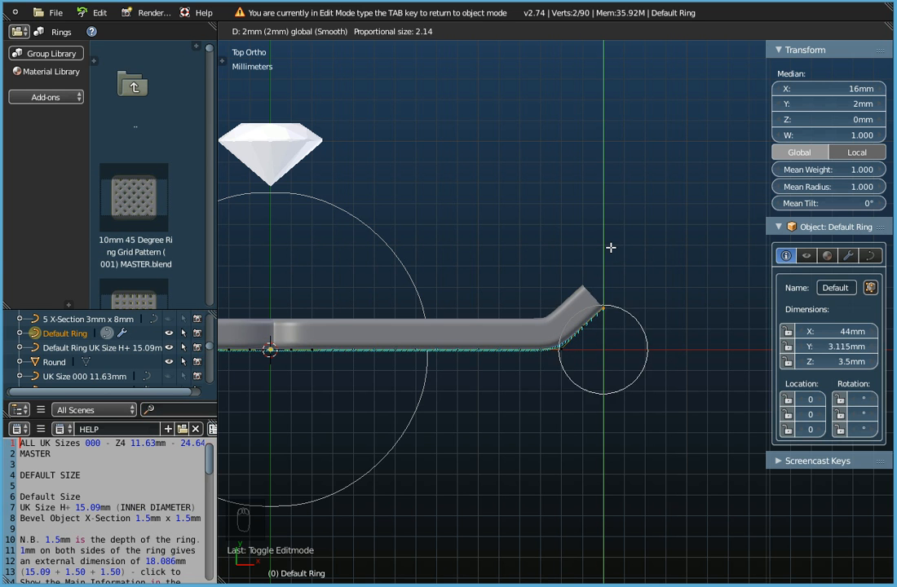
scroll(611, 247, down, 2)
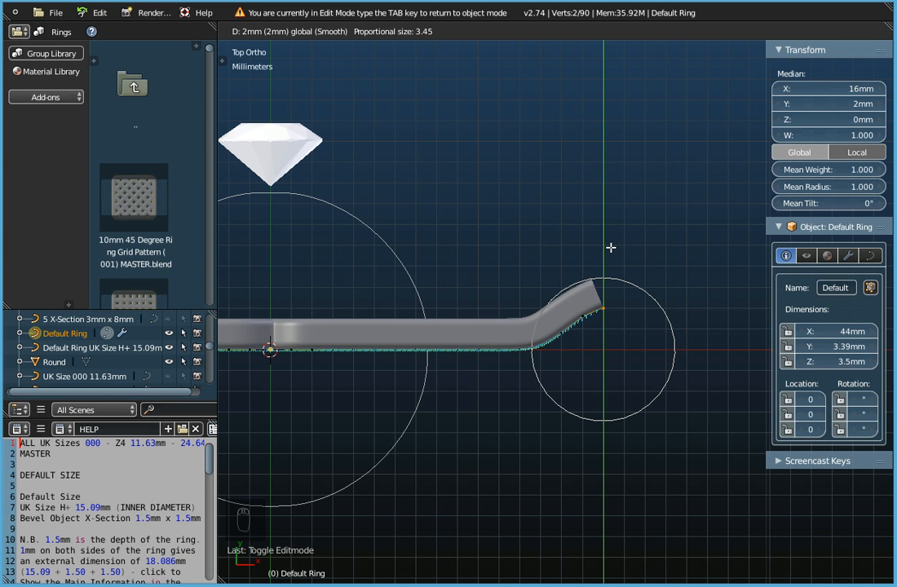
scroll(611, 247, down, 2)
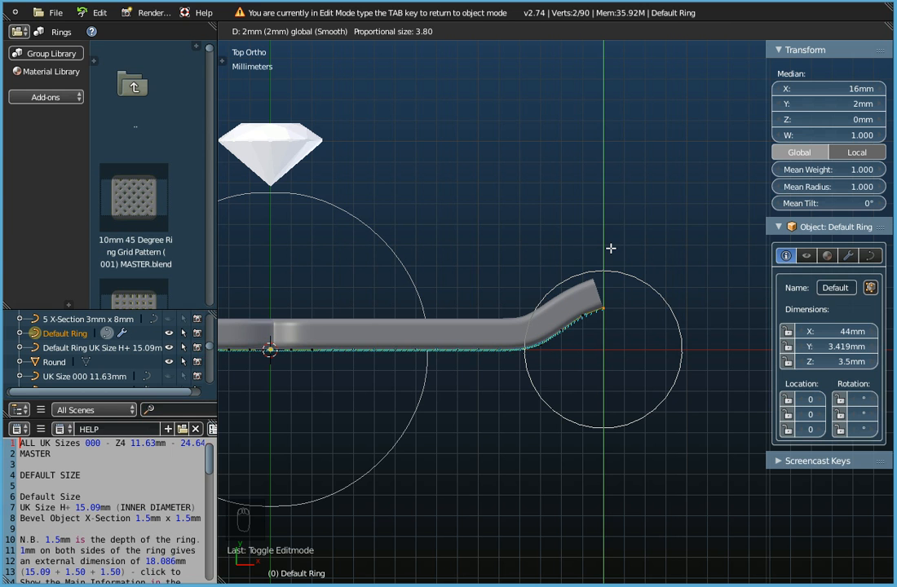
click(611, 247)
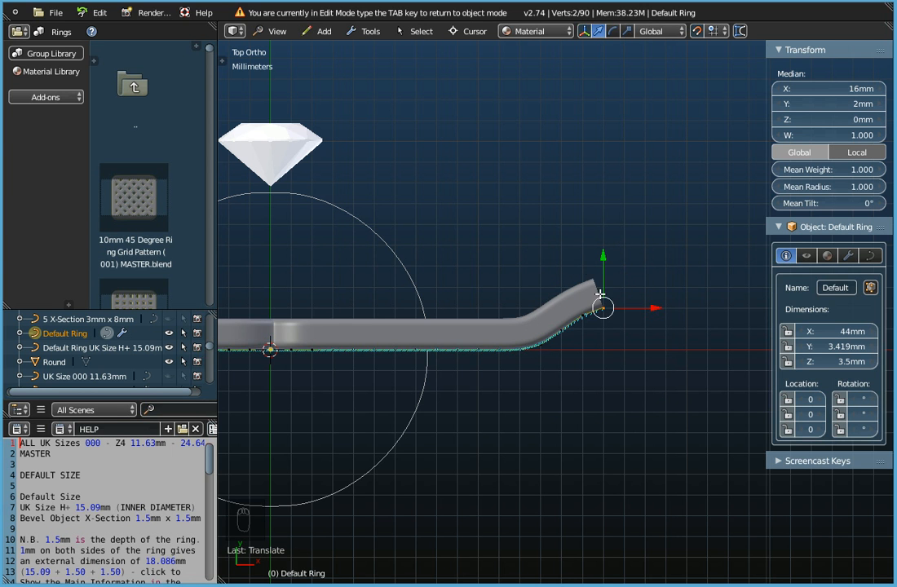
Preview the bent band in Object Mode, then extrude the two raised end points 1 mm along positive X
scroll(599, 296, down, 1)
scroll(600, 295, down, 1)
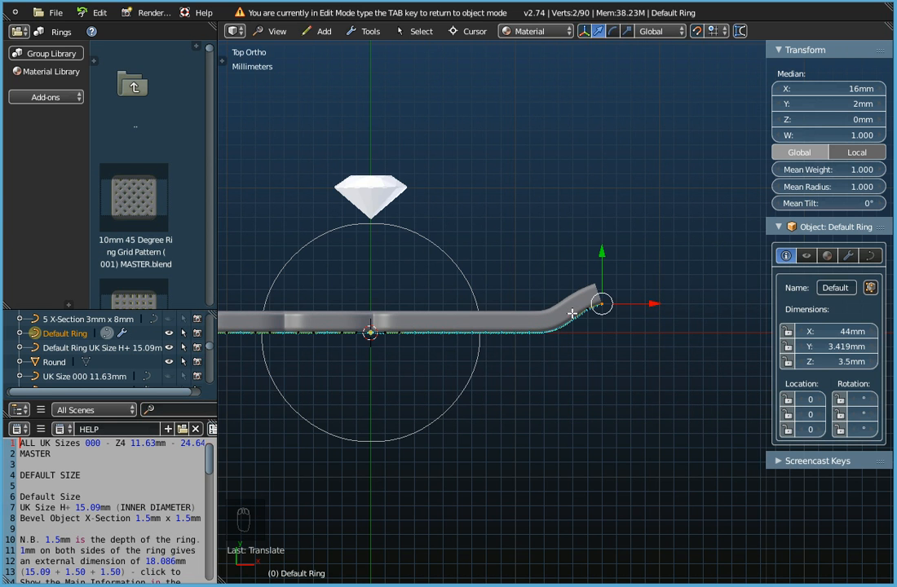
key(Tab)
scroll(344, 242, up, 3)
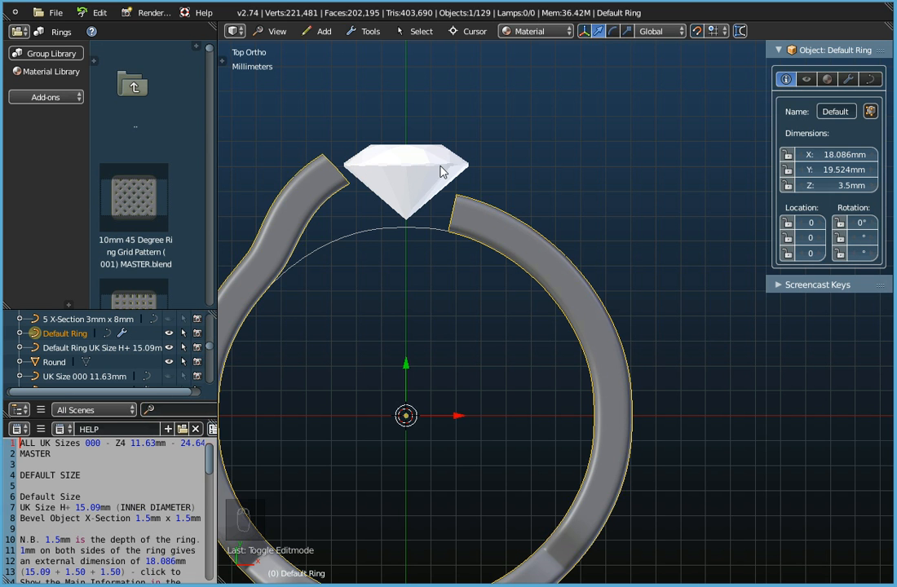
key(Tab)
shift+middle_drag(546, 327, 256, 282)
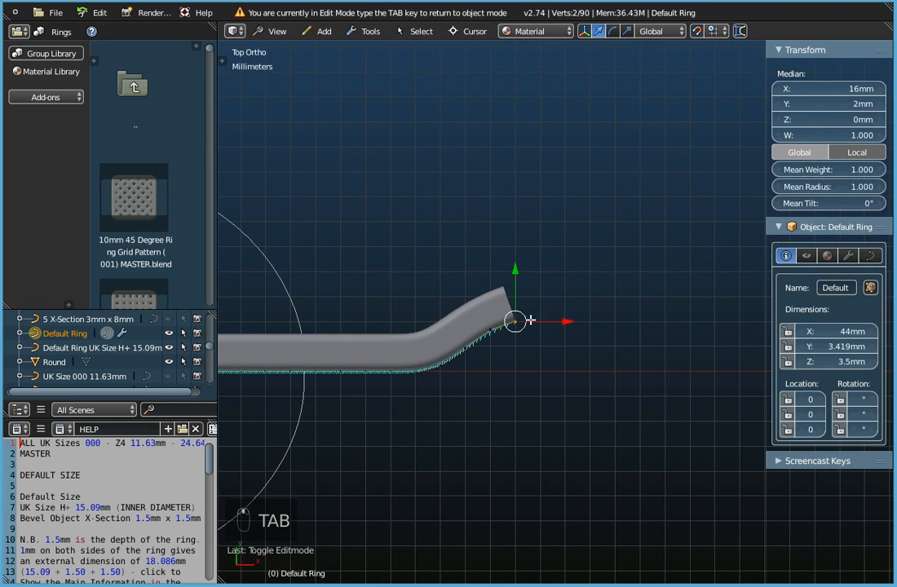
scroll(523, 318, up, 4)
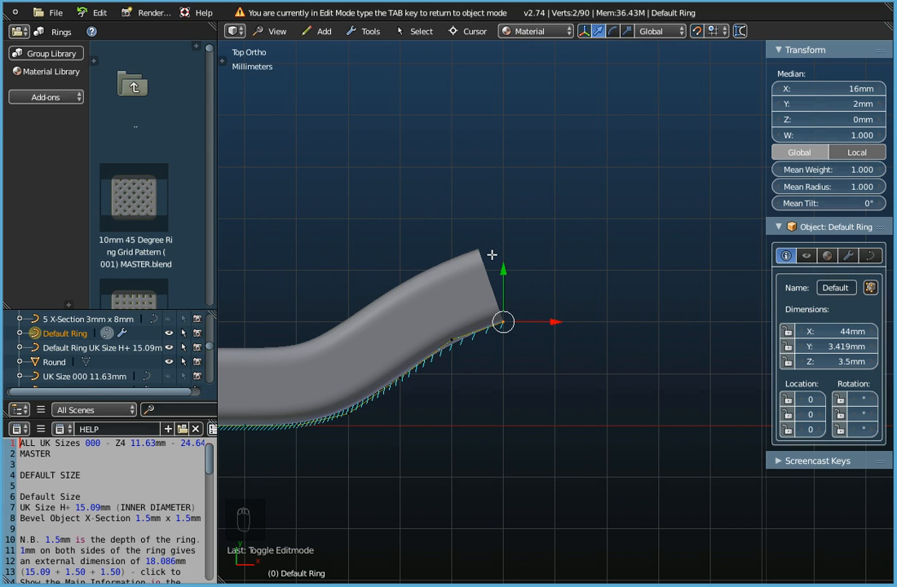
key(e)
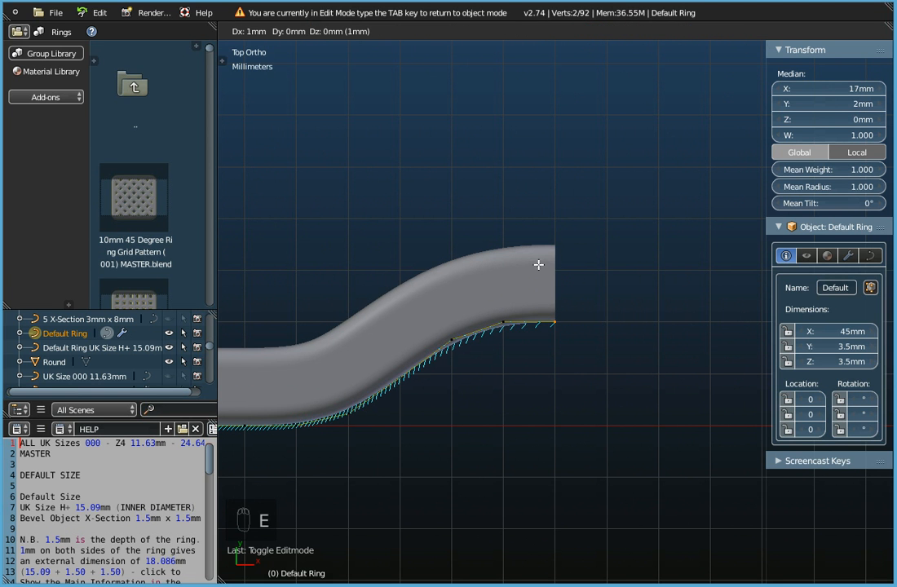
click(547, 267)
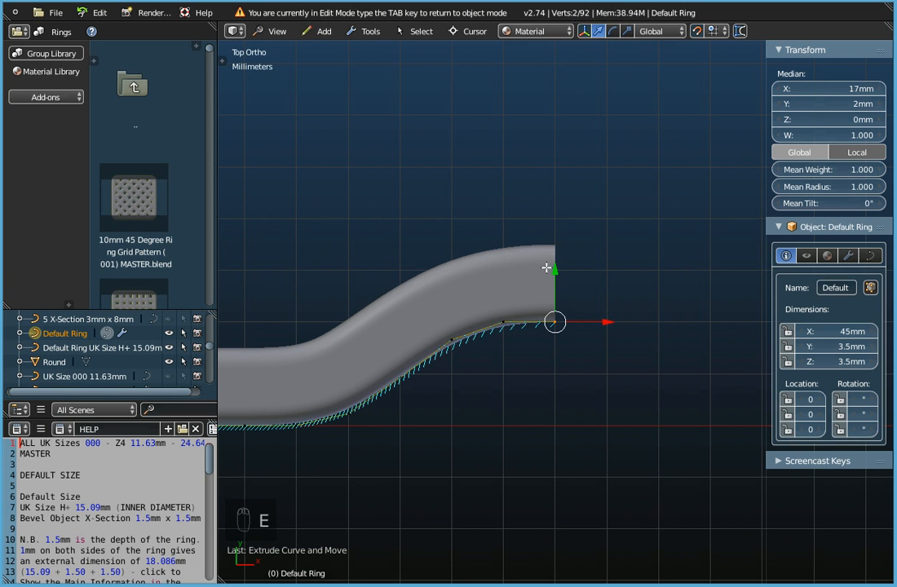
Return to Object Mode and examine the extended band end against the gem in Top view
scroll(563, 261, down, 2)
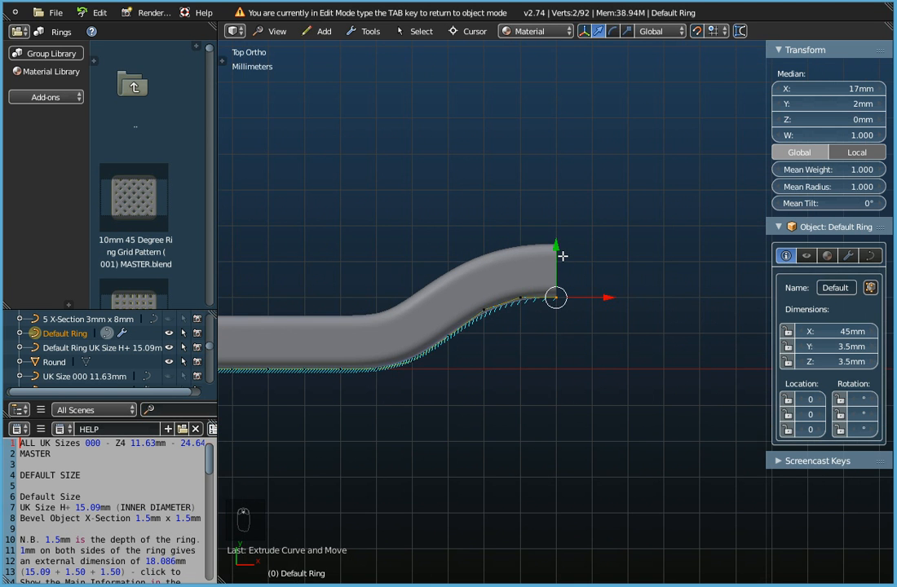
key(Tab)
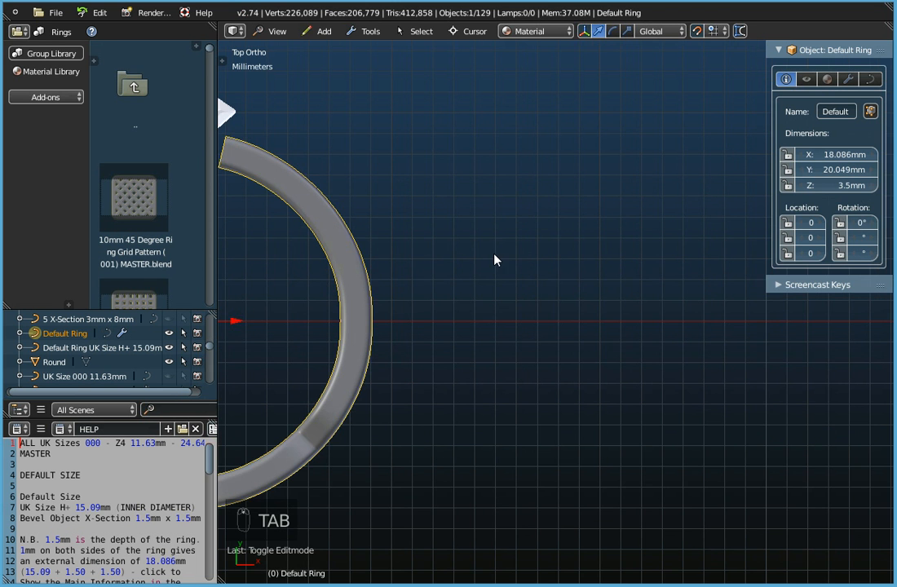
shift+middle_drag(539, 257, 742, 308)
scroll(371, 168, up, 4)
middle_drag(371, 168, 433, 227)
click(277, 32)
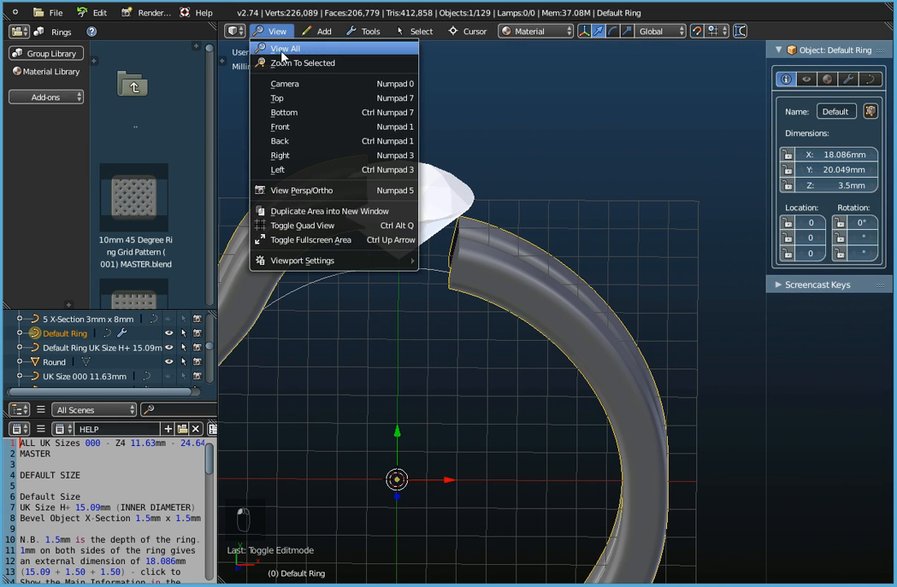
click(287, 105)
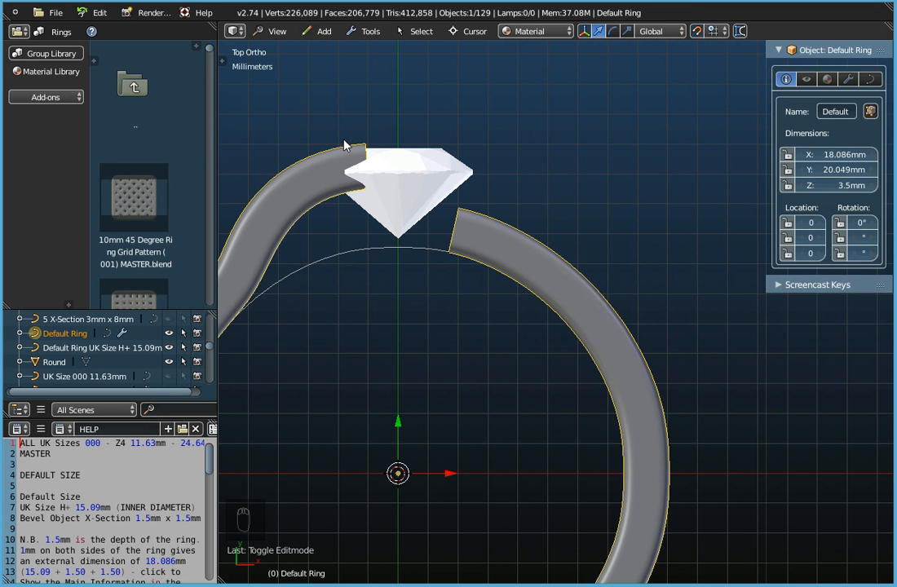
In Edit Mode, move the extruded points at the positive X end back to a median X of 16.2 mm
key(Tab)
scroll(569, 352, down, 3)
shift+middle_drag(567, 354, 459, 348)
scroll(582, 359, up, 8)
drag(560, 388, 604, 382)
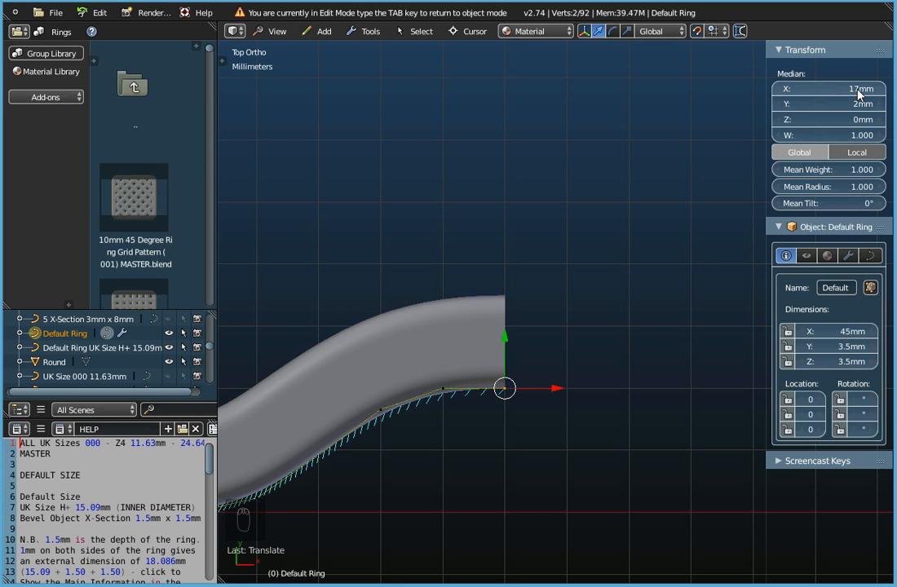
scroll(500, 459, down, 6)
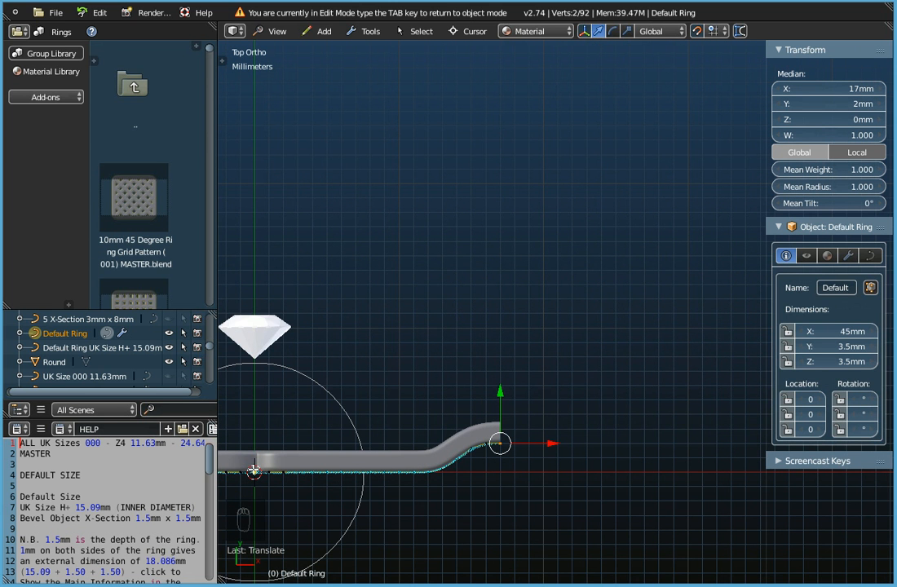
click(778, 88)
click(780, 89)
click(780, 89)
click(780, 89)
click(780, 89)
click(780, 89)
click(780, 89)
click(781, 90)
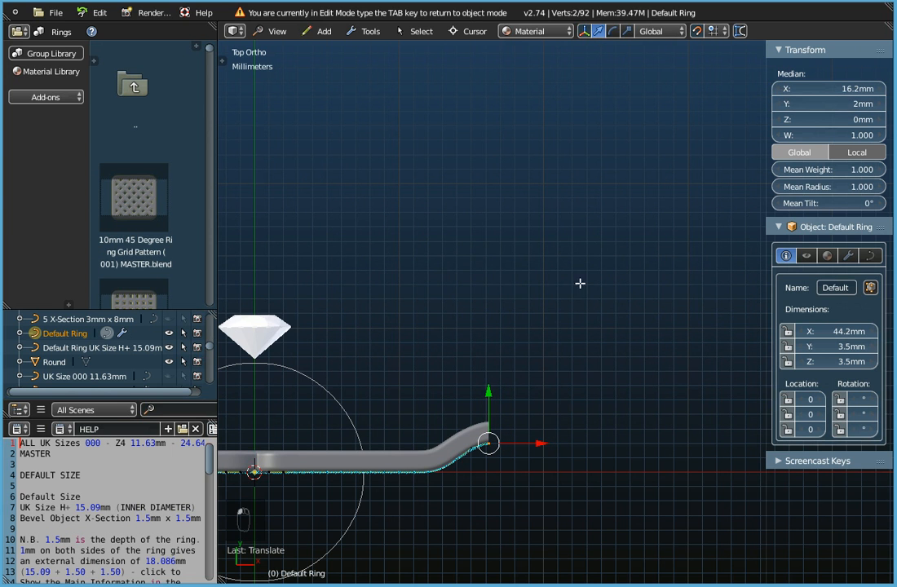
Set the median X of the positive X end points to 16.5 mm
scroll(487, 443, up, 1)
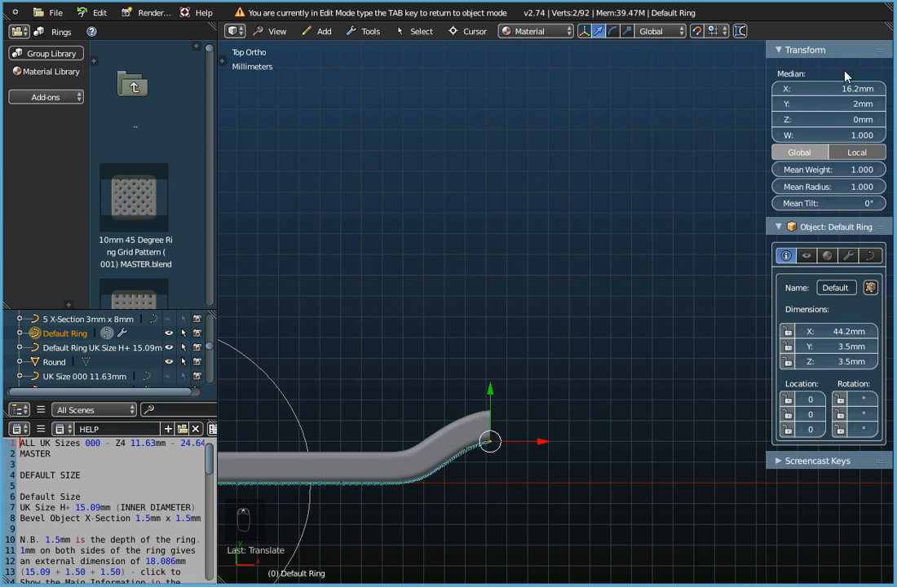
click(883, 88)
click(883, 88)
click(882, 88)
scroll(497, 439, down, 3)
shift+middle_drag(500, 437, 593, 355)
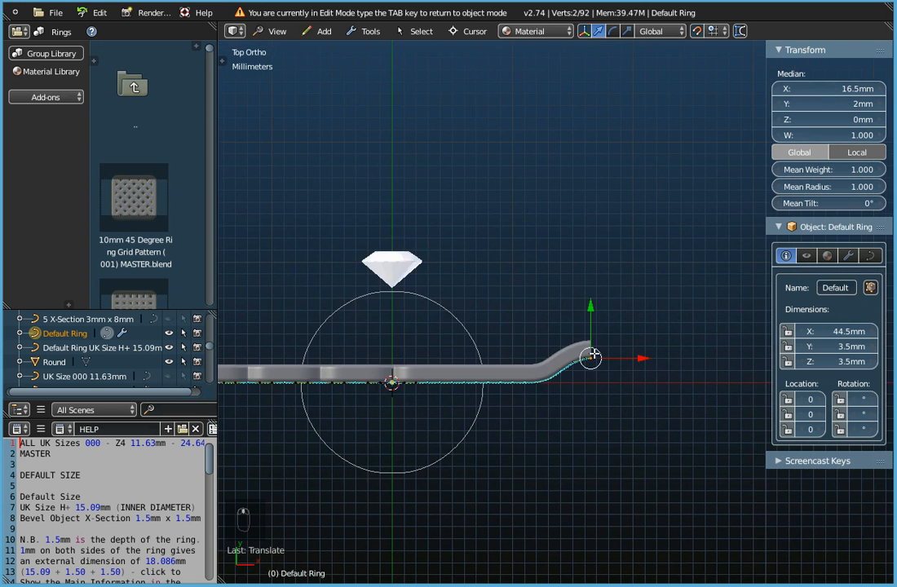
scroll(592, 355, up, 1)
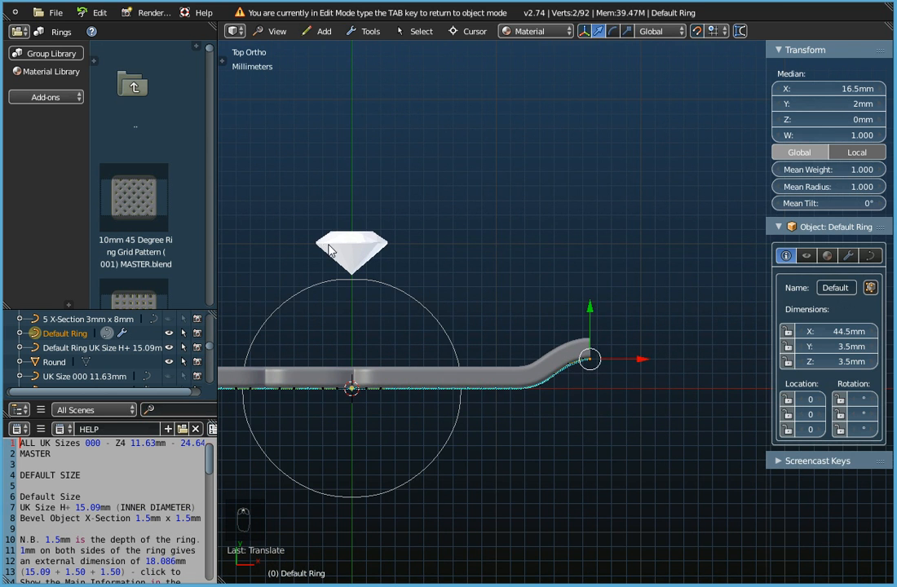
Inspect the band end against the gem in Object Mode, set the end points' median X to 16.3 mm in Edit Mode, and recheck the fit
key(Tab)
scroll(311, 235, up, 6)
middle_drag(366, 286, 369, 409)
middle_drag(320, 384, 353, 363)
key(Tab)
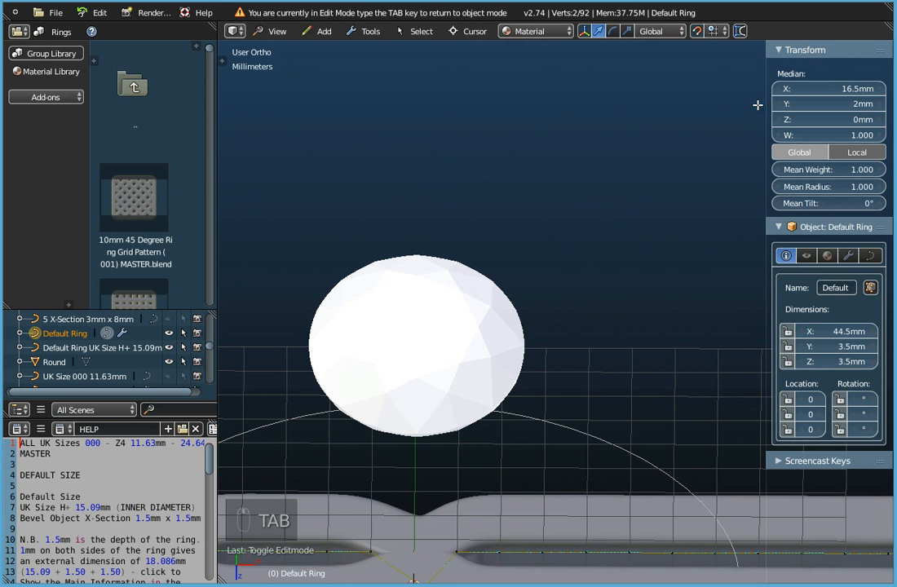
drag(824, 88, 819, 88)
key(Tab)
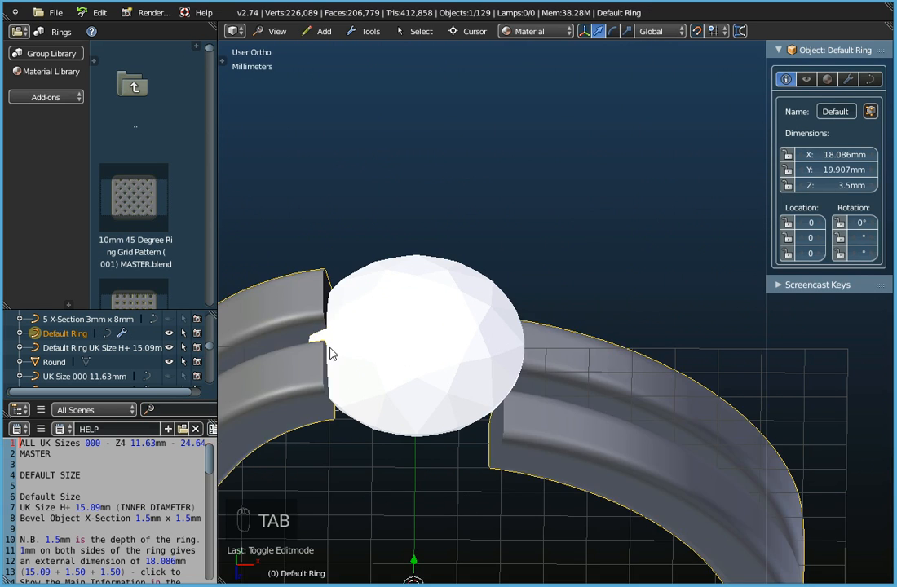
middle_drag(362, 379, 379, 293)
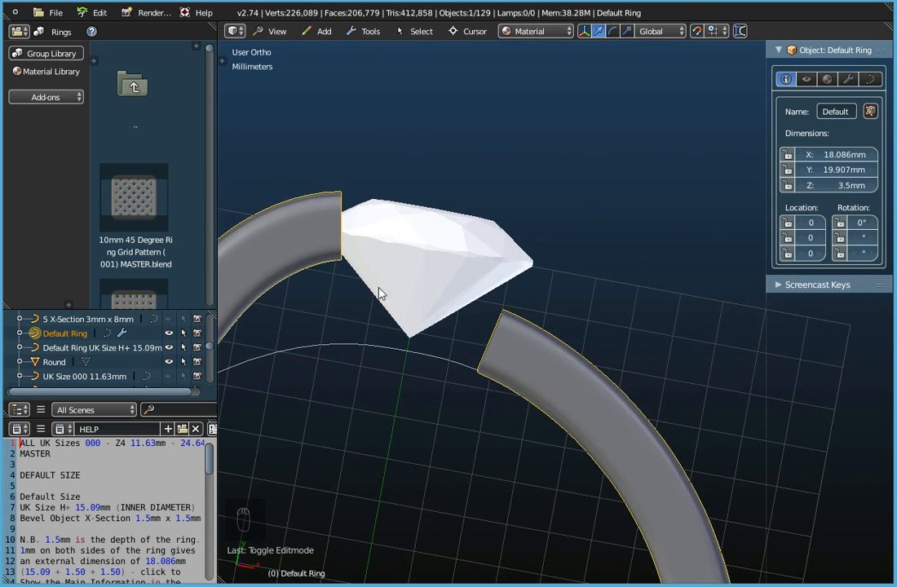
scroll(379, 294, down, 3)
scroll(358, 243, down, 2)
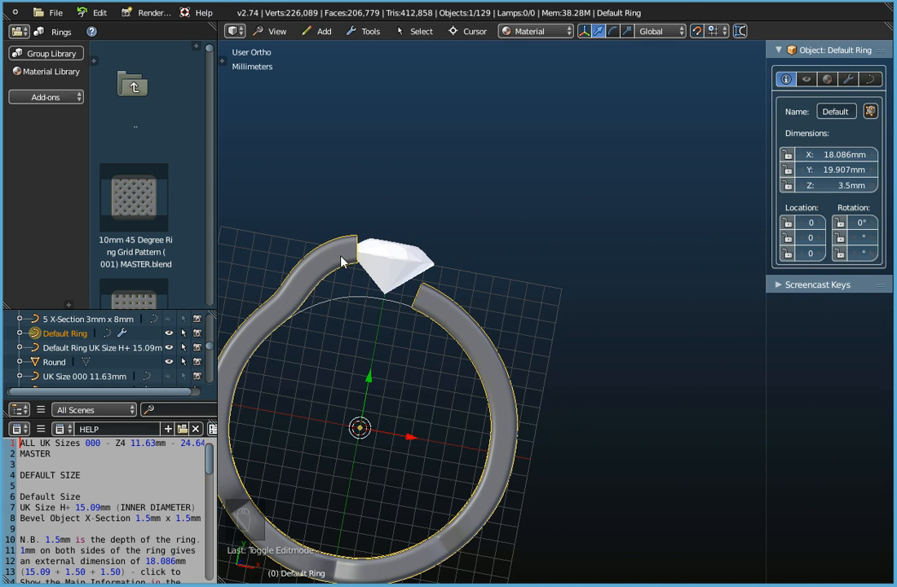
Return to Edit Mode, deselect all control points and set the view to Top
key(Tab)
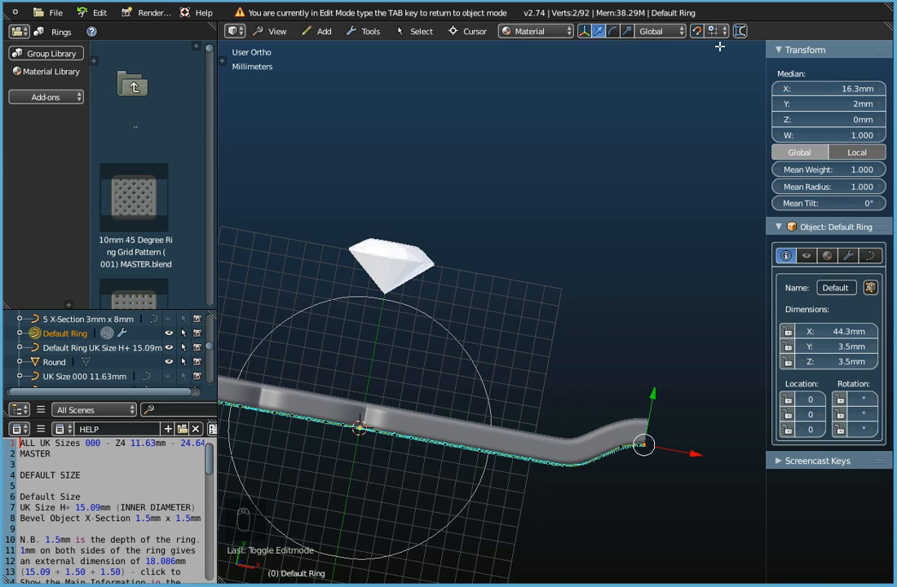
click(699, 30)
scroll(612, 372, down, 3)
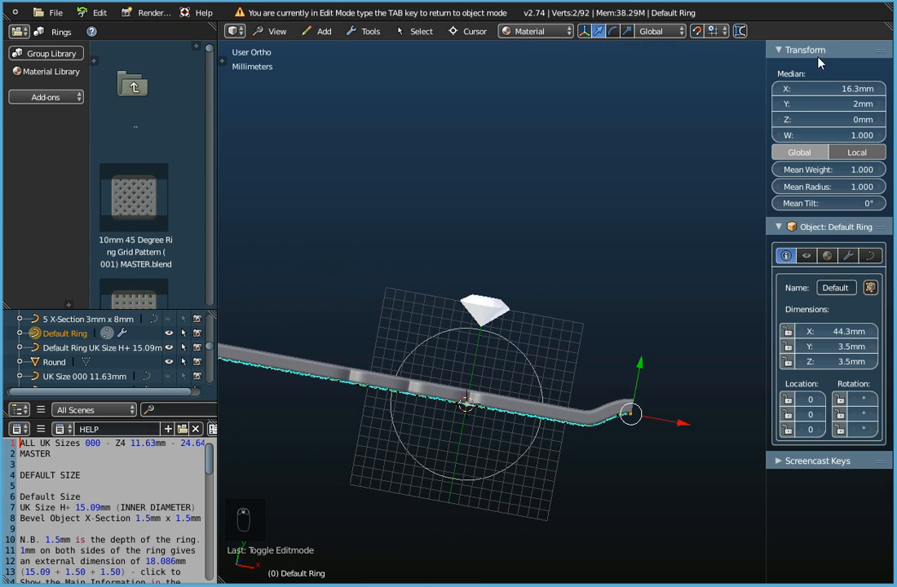
scroll(480, 351, down, 3)
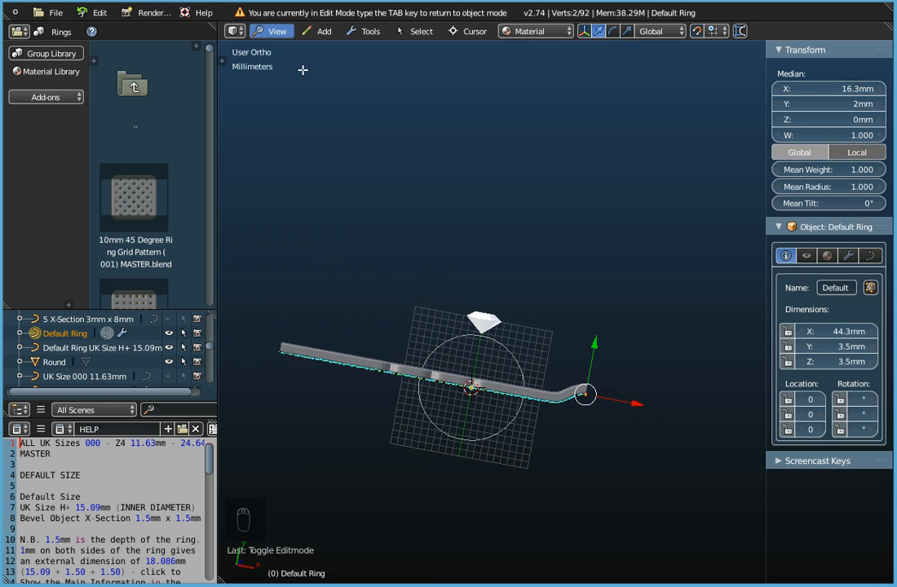
key(a)
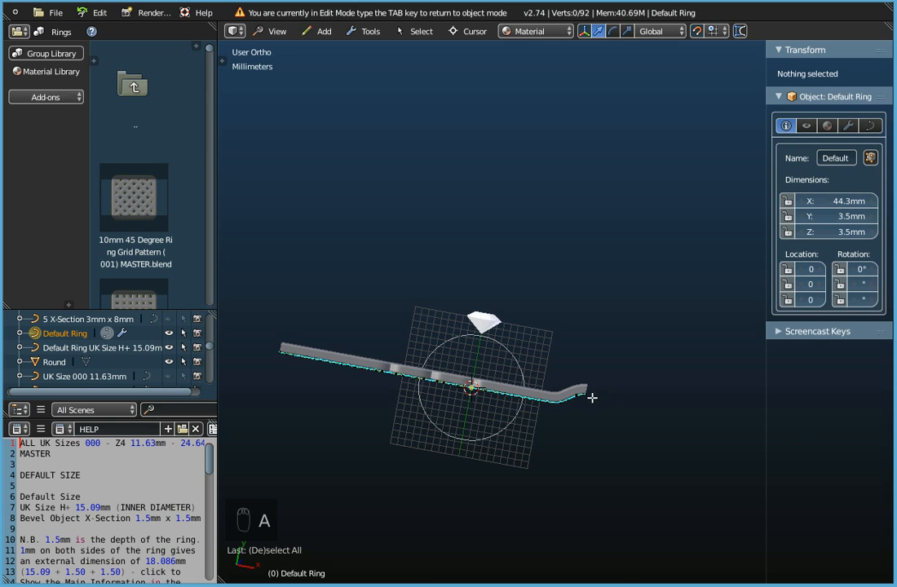
click(281, 31)
click(277, 96)
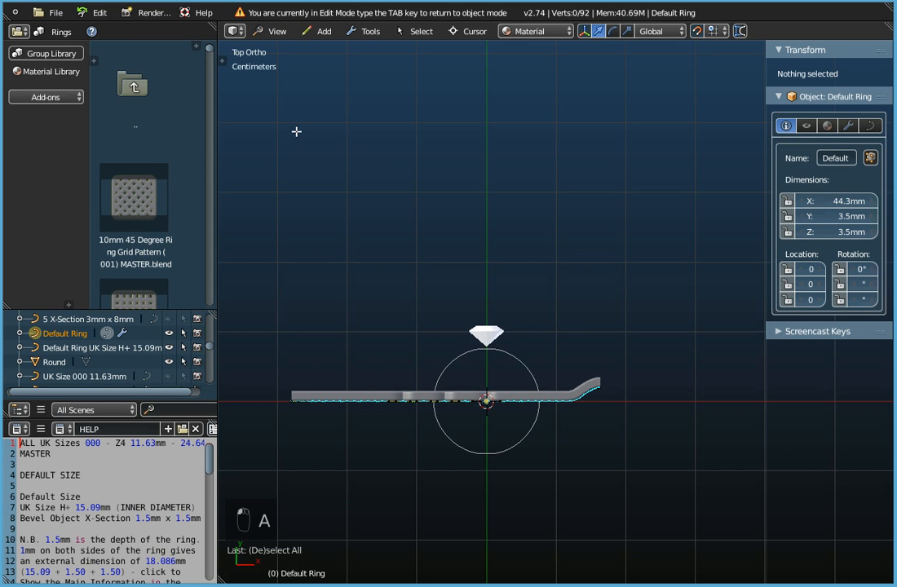
Circle-select the two control points at the negative X end and raise them 2 mm along Y with smooth proportional editing, size 3.80
scroll(273, 424, up, 12)
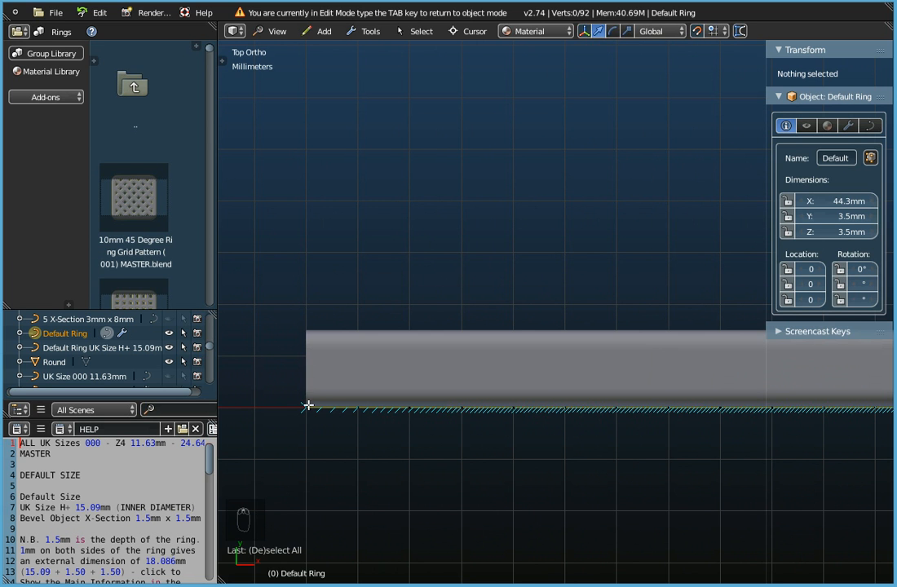
key(c)
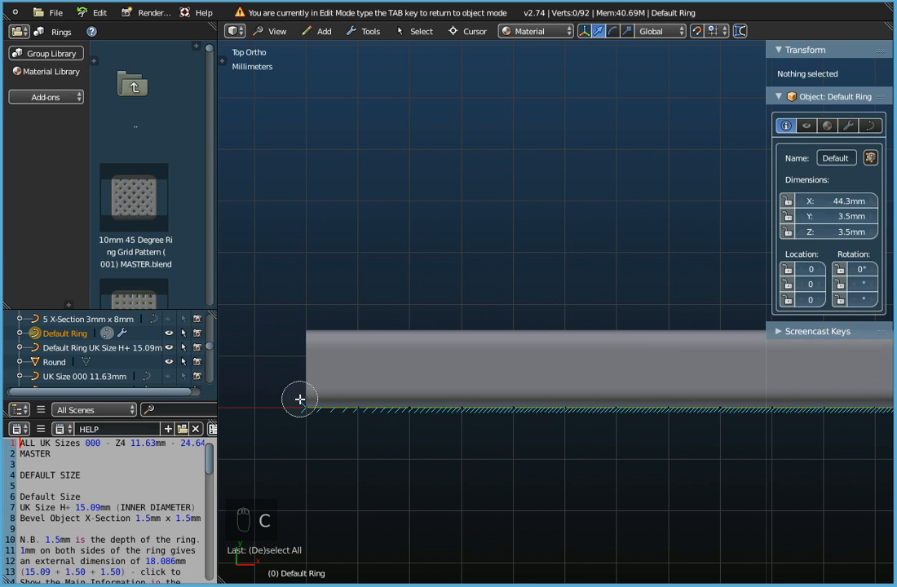
click(302, 408)
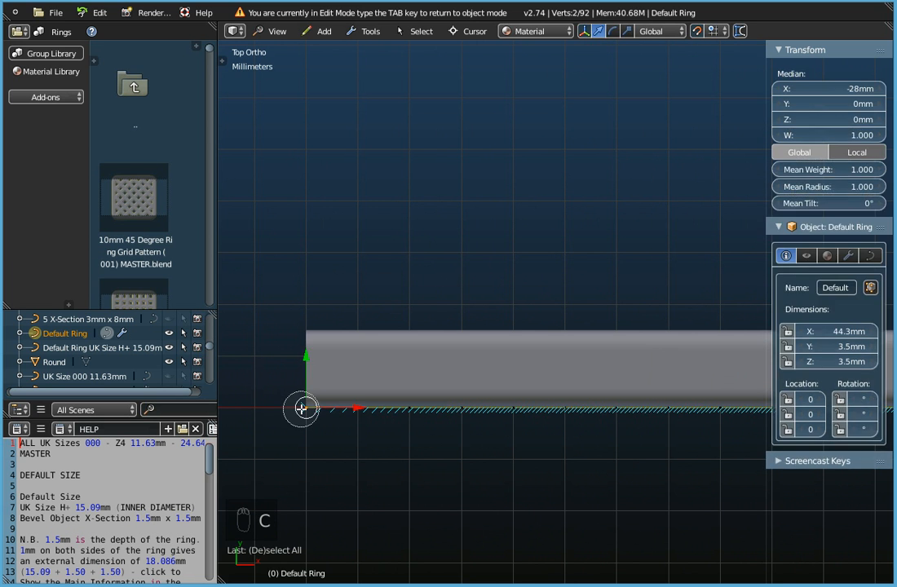
right_click(301, 408)
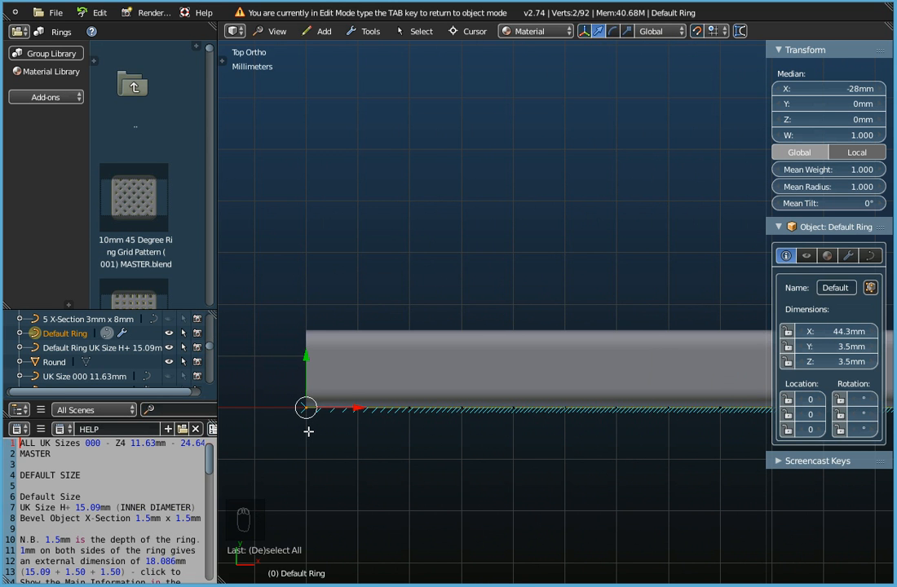
scroll(308, 431, down, 3)
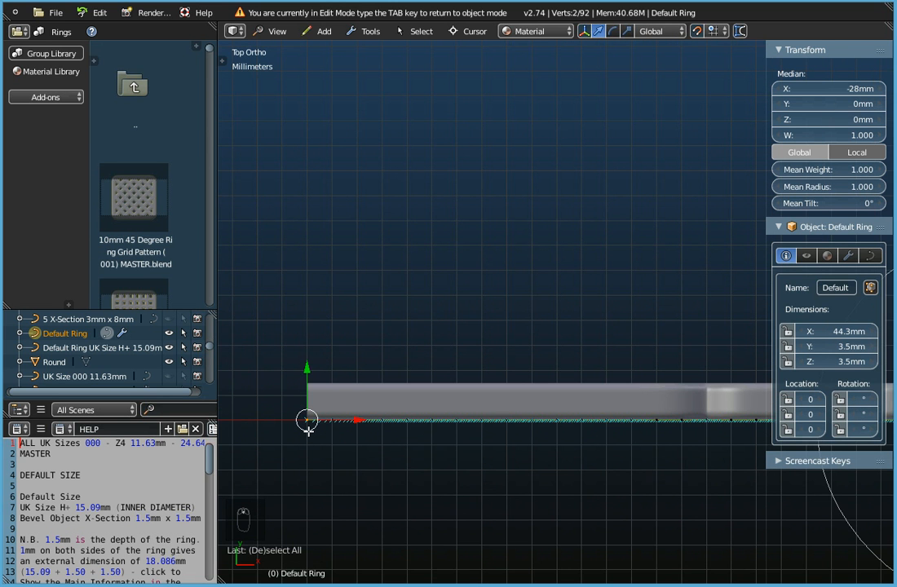
scroll(348, 443, down, 2)
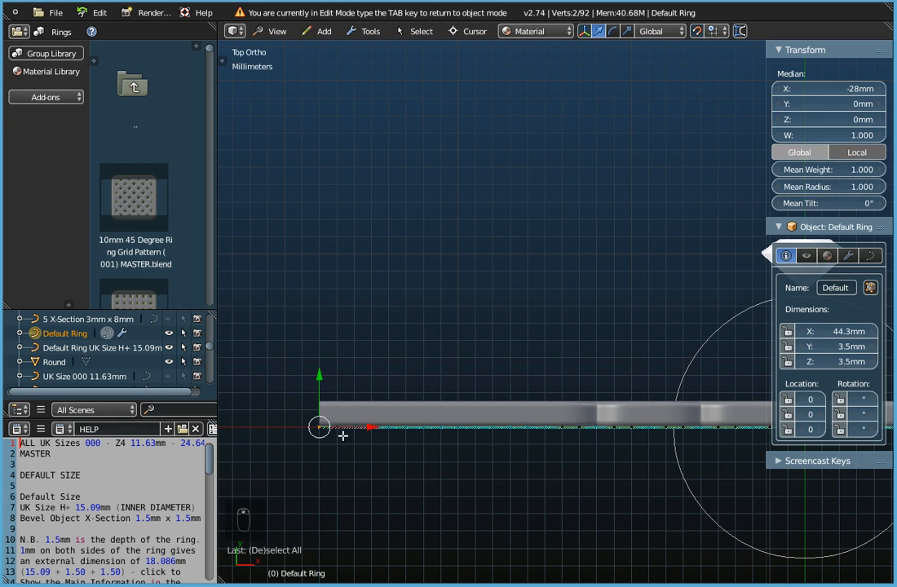
click(320, 375)
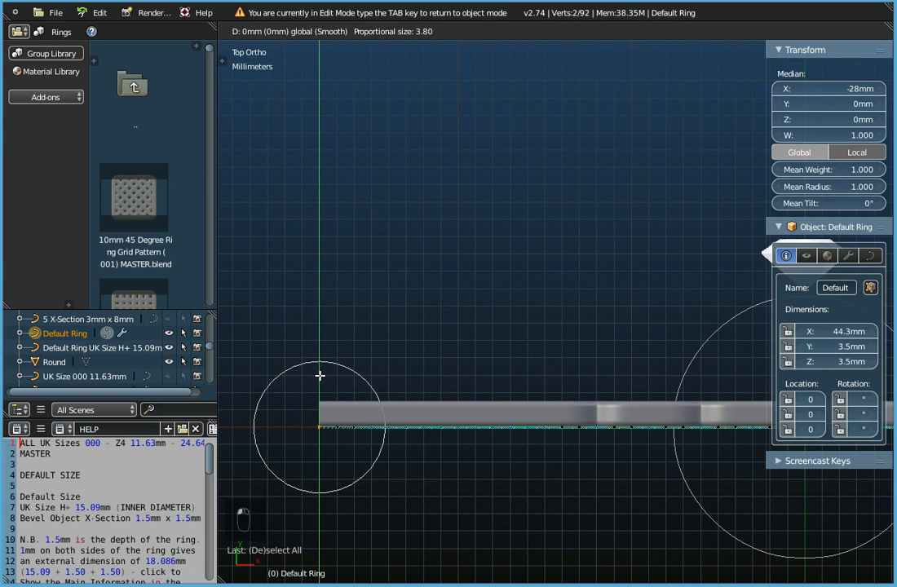
drag(320, 375, 322, 345)
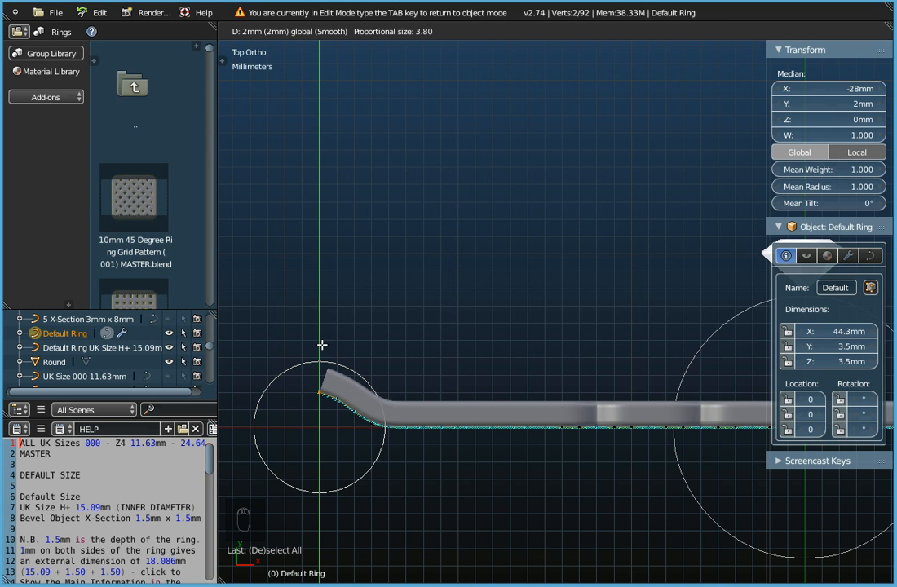
click(322, 345)
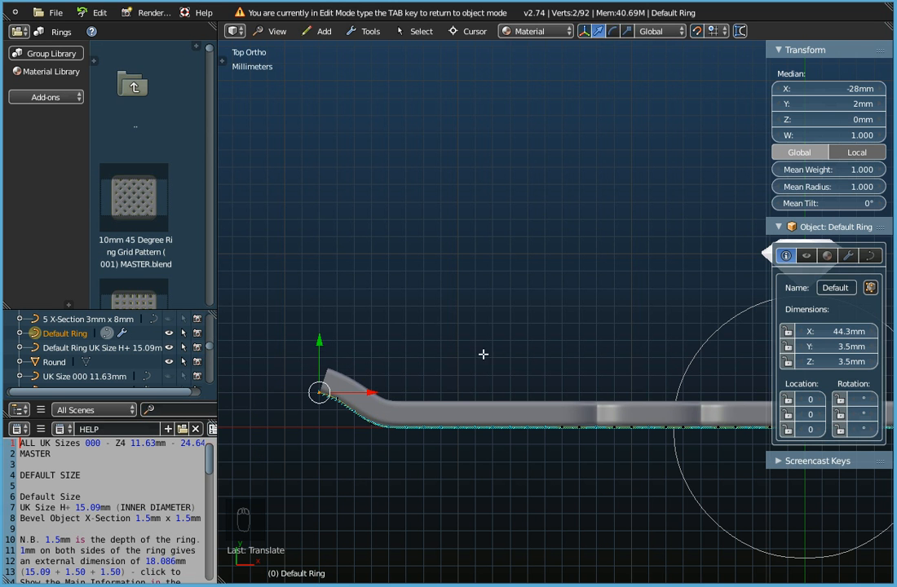
Preview the band in Object Mode, then extrude the two raised negative X end points 1 mm along negative X in Edit Mode
scroll(469, 355, down, 3)
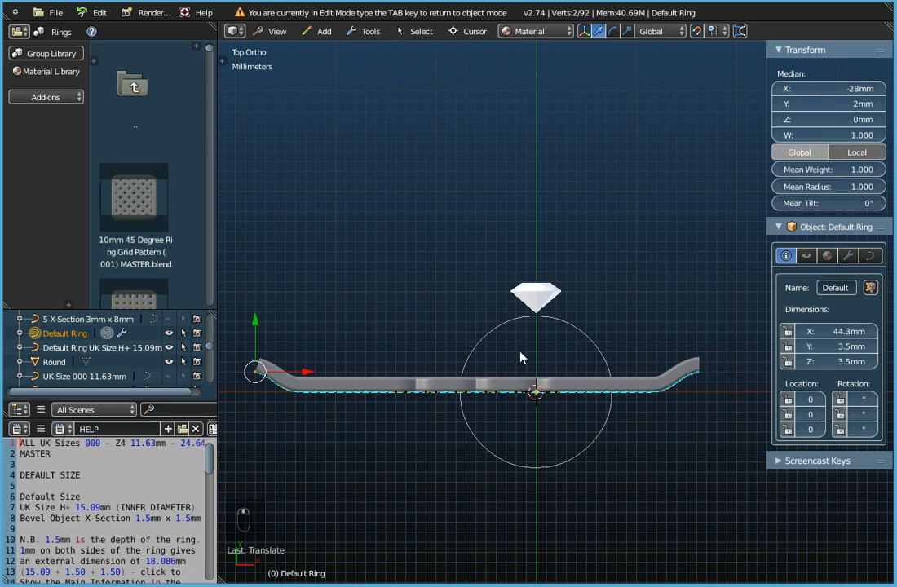
key(Tab)
scroll(589, 298, up, 5)
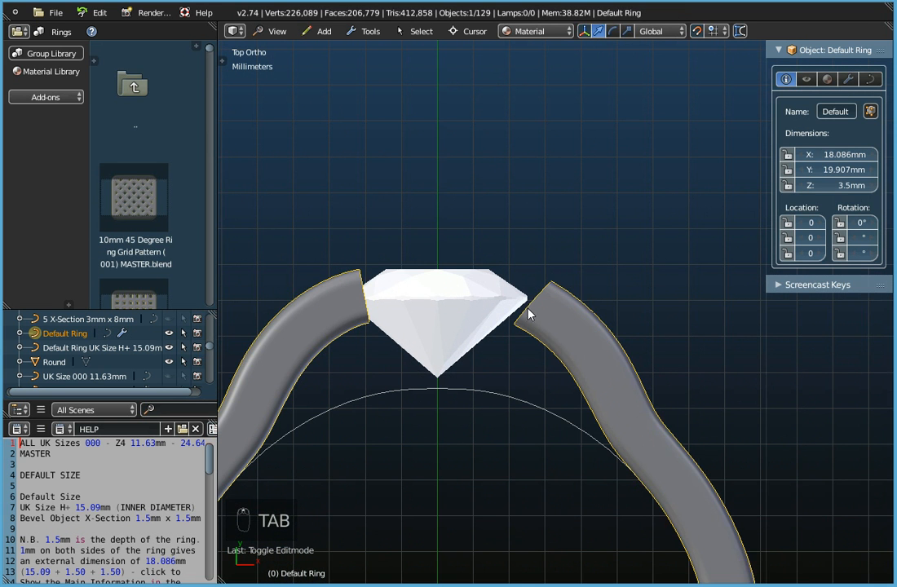
scroll(525, 329, down, 6)
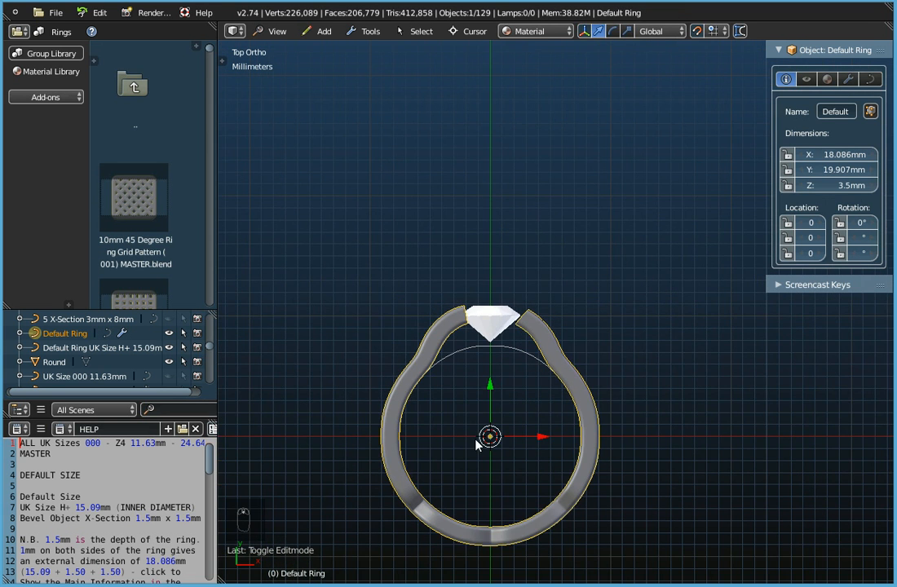
key(Tab)
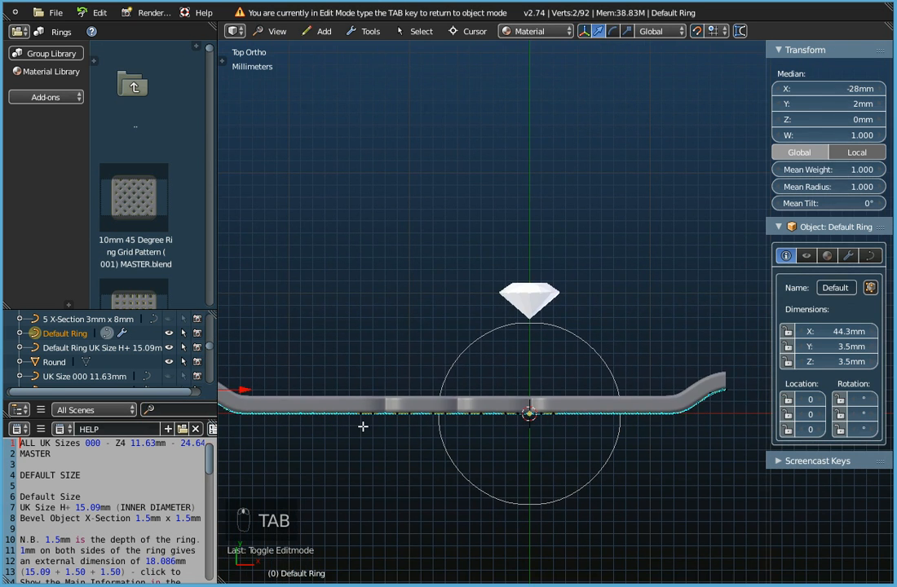
shift+middle_drag(363, 426, 532, 440)
scroll(342, 396, up, 2)
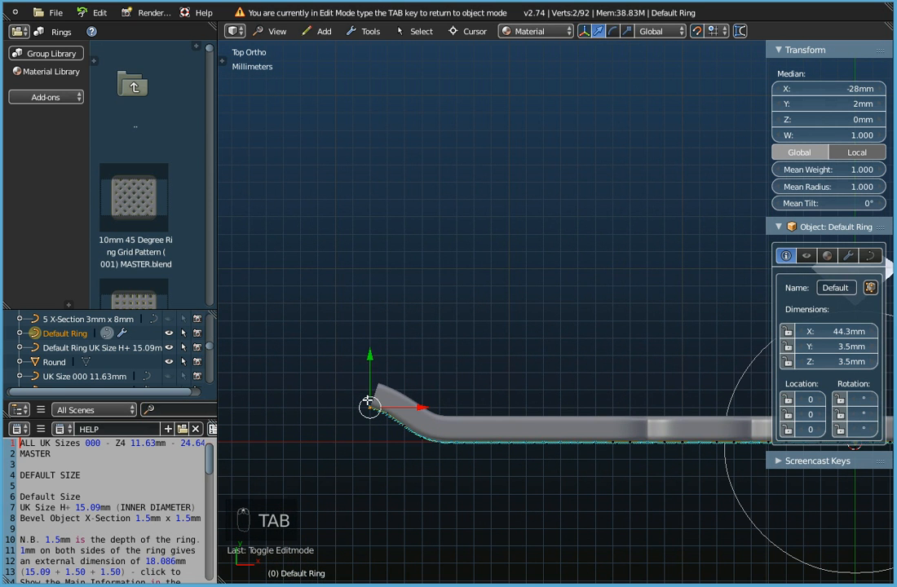
key(e)
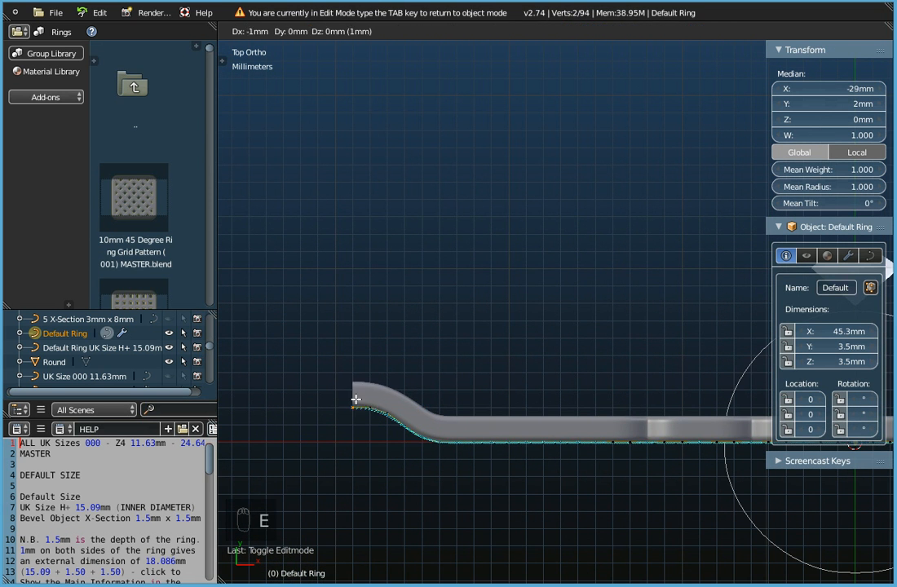
click(356, 398)
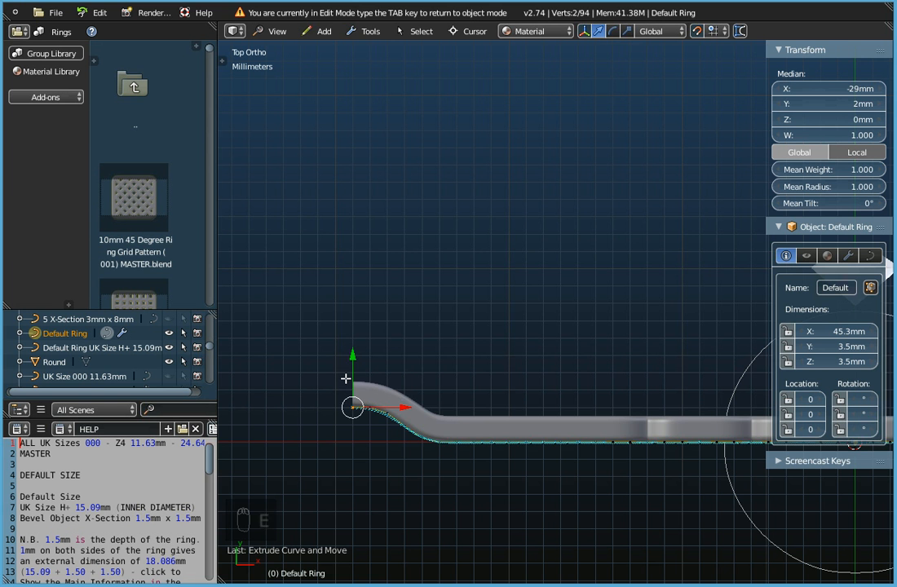
Check the extruded end against the gem in Object Mode, then set its points' median X to -28.5 mm in Edit Mode
scroll(346, 379, down, 1)
scroll(346, 378, down, 2)
key(Tab)
scroll(634, 325, up, 6)
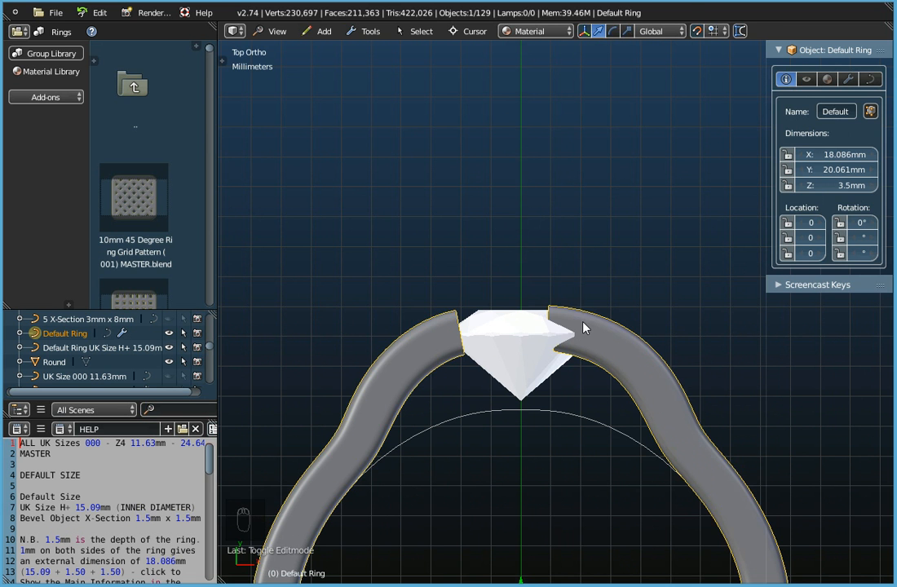
scroll(583, 330, down, 4)
key(Tab)
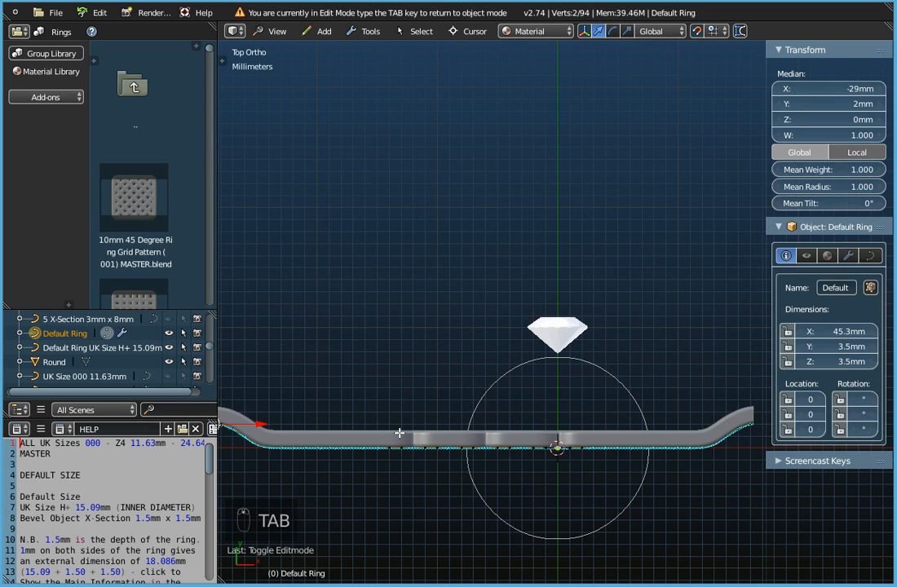
scroll(400, 433, down, 2)
scroll(308, 409, up, 2)
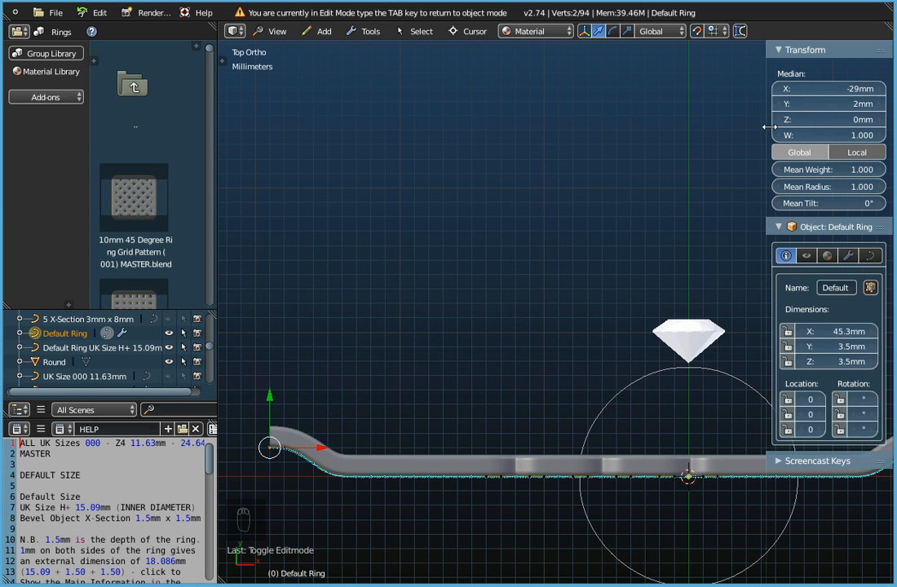
click(883, 89)
click(883, 89)
click(883, 89)
click(883, 89)
click(883, 88)
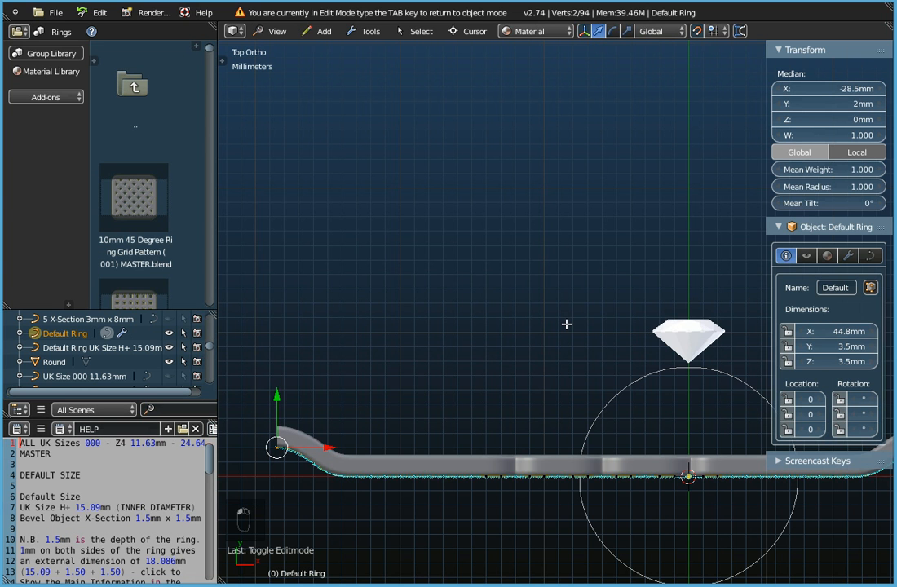
Check the extruded end against the gem in Object Mode, then set its points' median X to -28.3 mm in Edit Mode
key(Tab)
scroll(728, 341, up, 8)
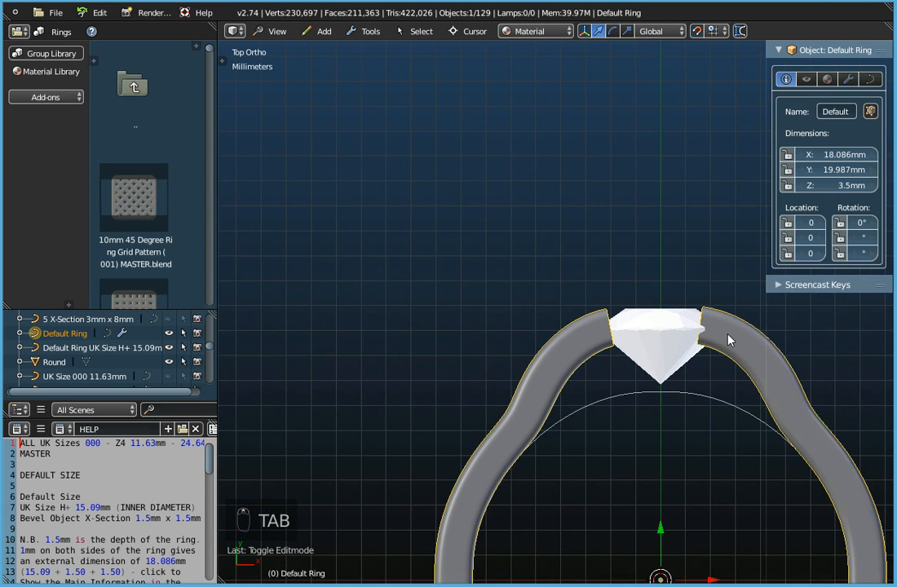
scroll(700, 327, down, 6)
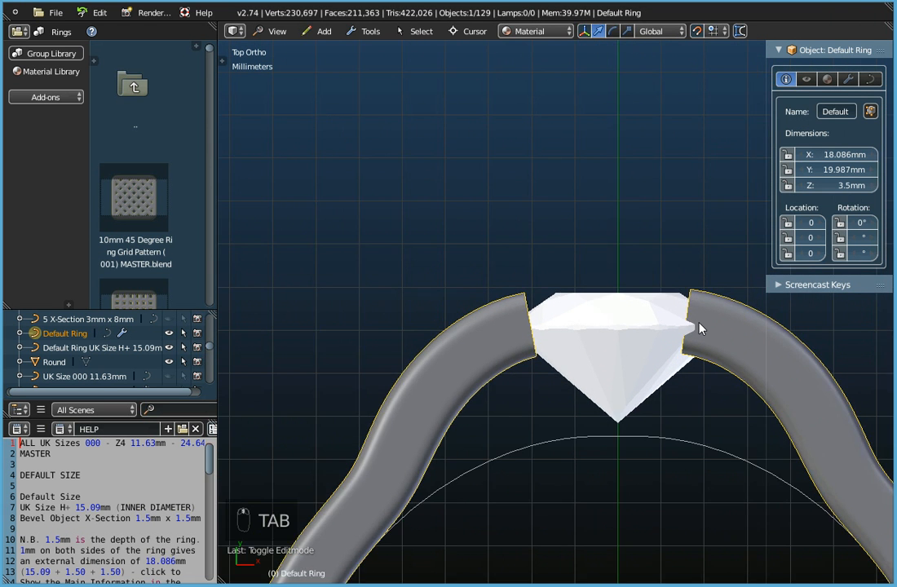
key(Tab)
click(882, 90)
click(883, 90)
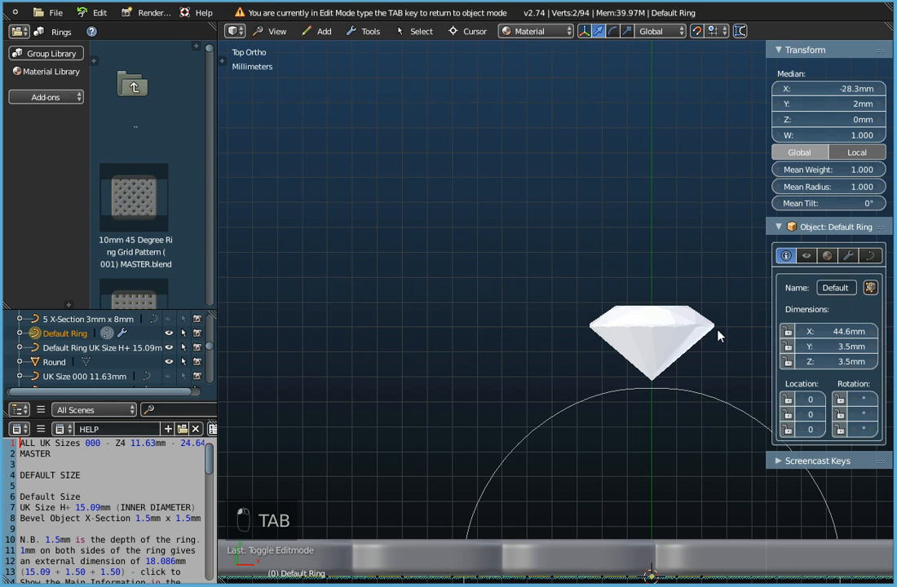
Set the end points' median X to -28.2 mm, then shorten the end slightly more, checking the gem's fit in Object Mode after each change
key(Tab)
scroll(721, 336, up, 3)
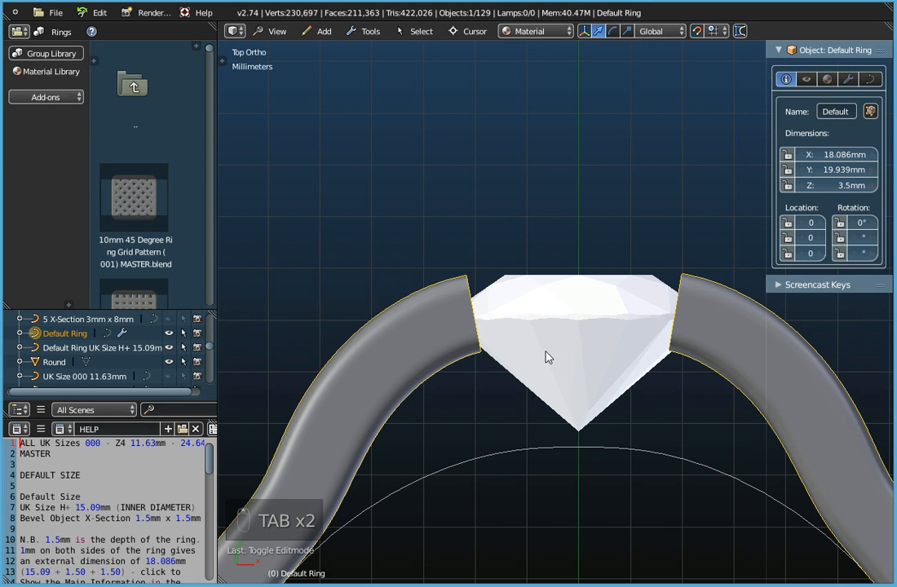
key(Tab)
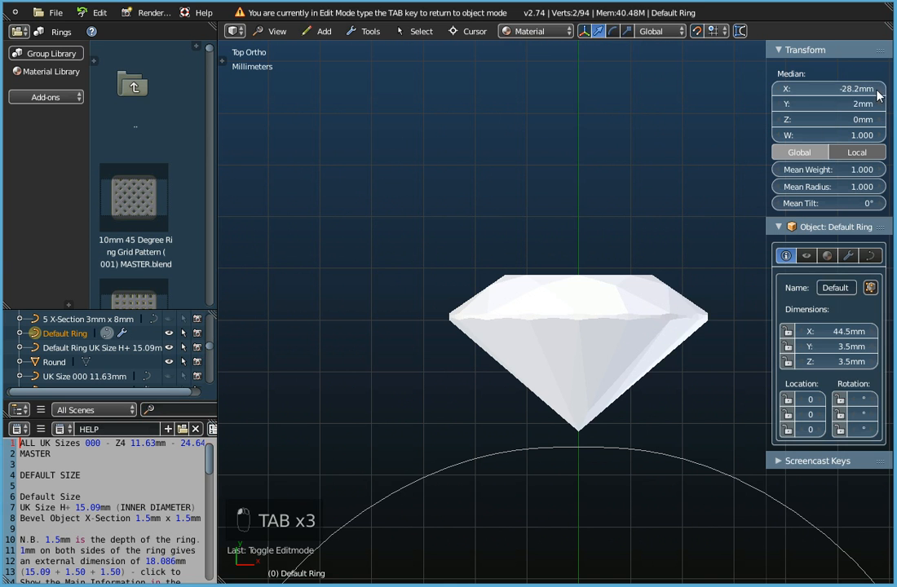
key(Tab)
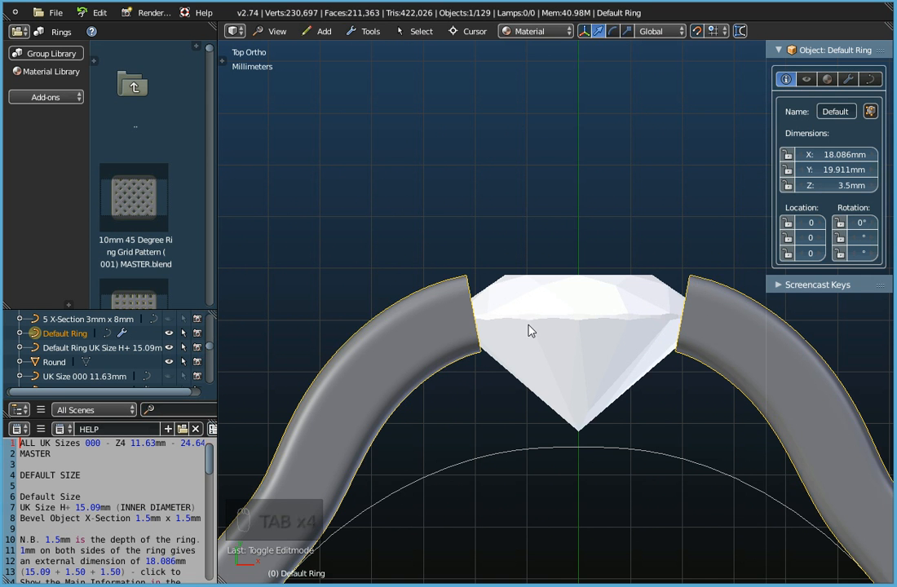
key(Tab)
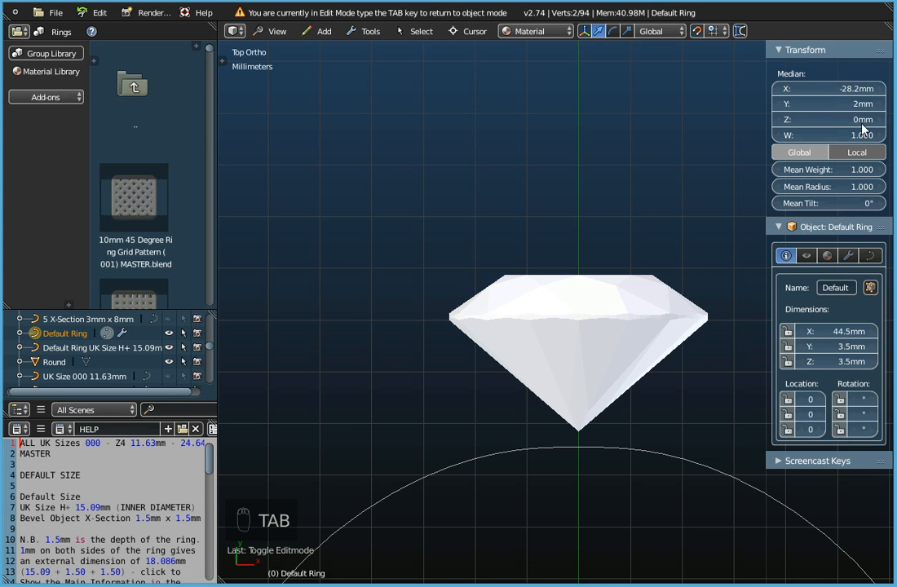
key(Tab)
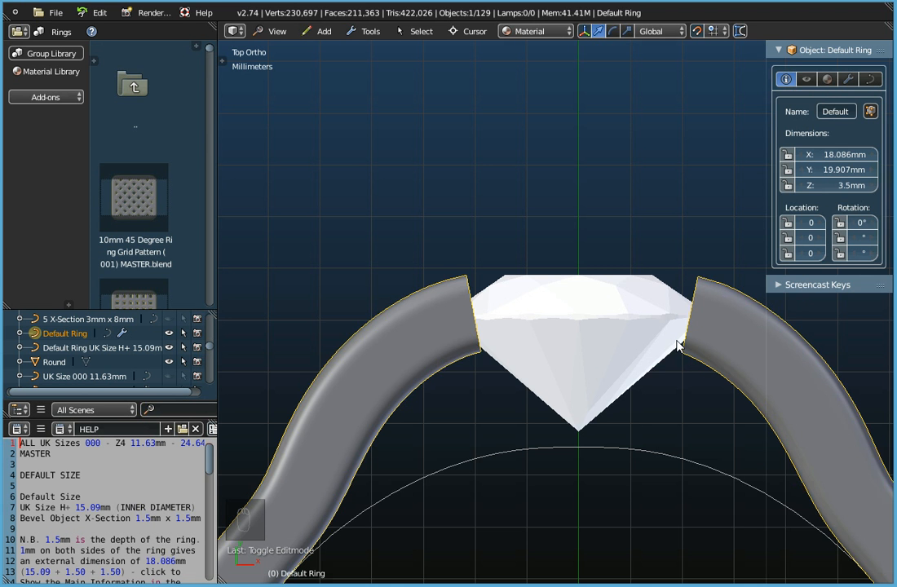
Inspect the gem seated between the two band ends from several angles and check the ring as a whole
scroll(677, 346, down, 6)
middle_drag(677, 346, 619, 198)
scroll(641, 462, up, 4)
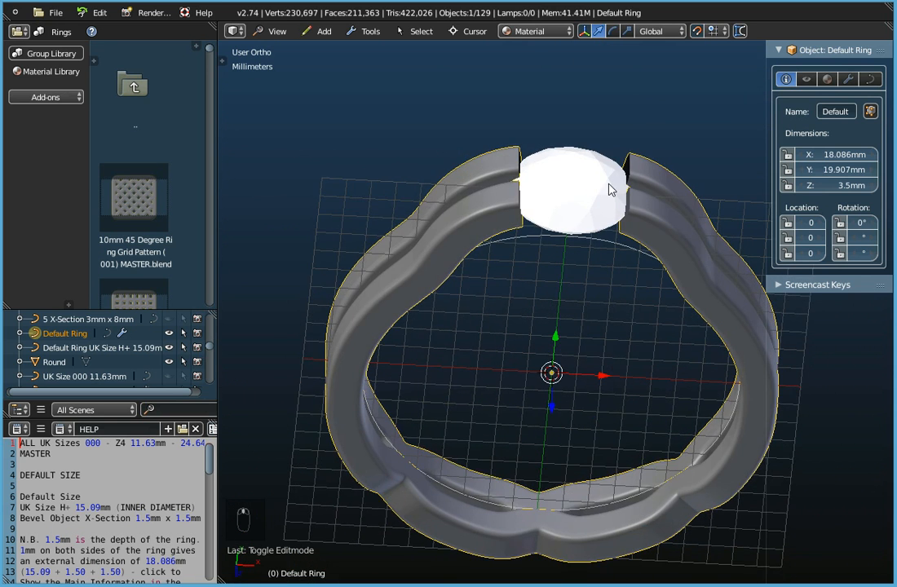
scroll(610, 189, up, 3)
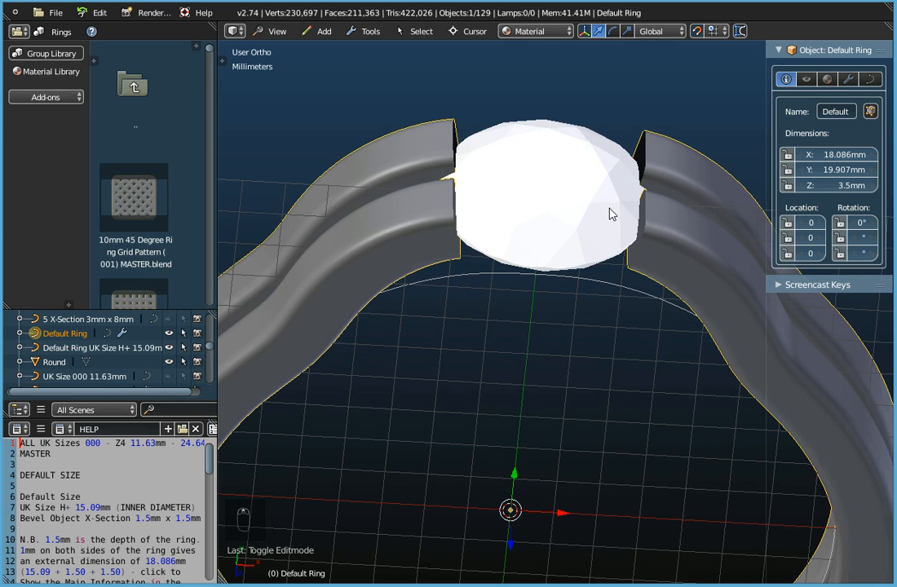
middle_drag(615, 208, 674, 263)
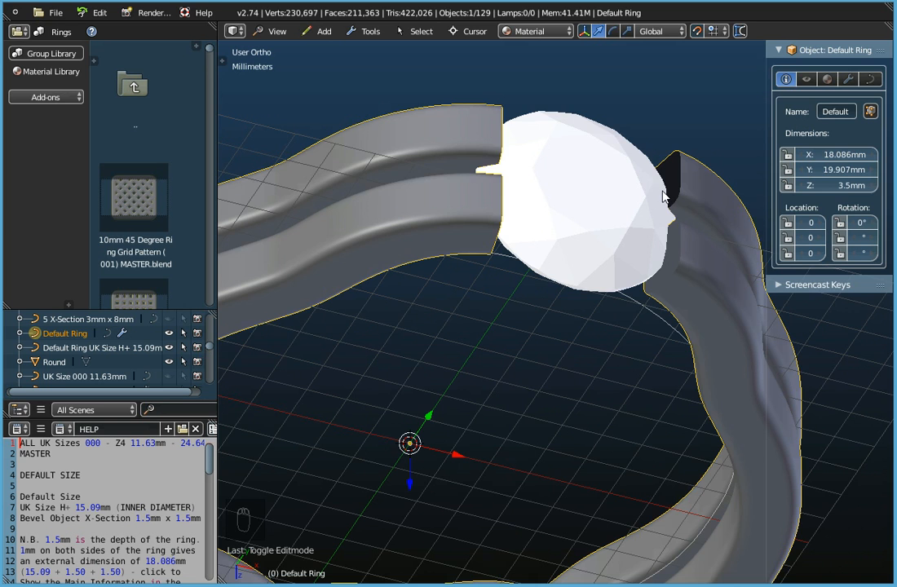
middle_drag(667, 195, 563, 384)
scroll(641, 318, down, 3)
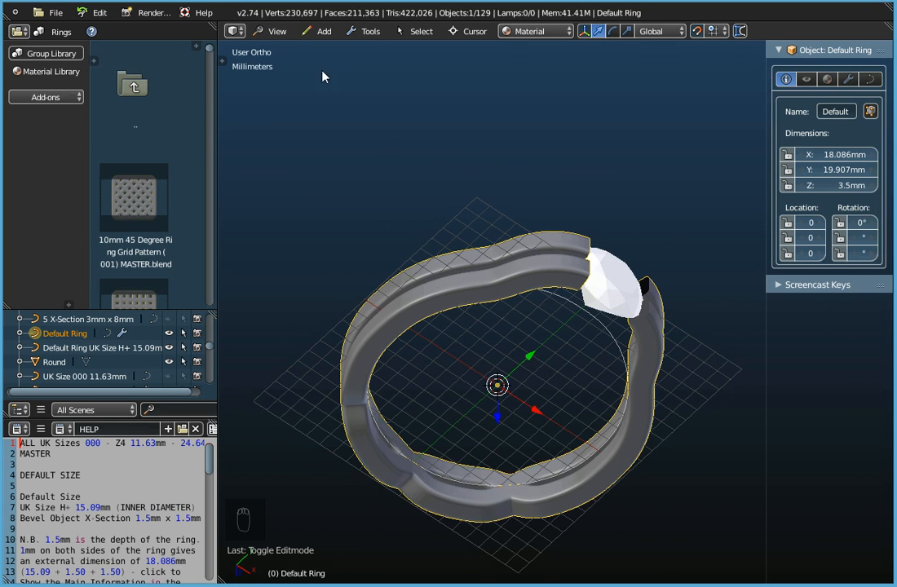
Start a Wavefront (.obj) export and choose the Desktop as the destination folder
click(54, 12)
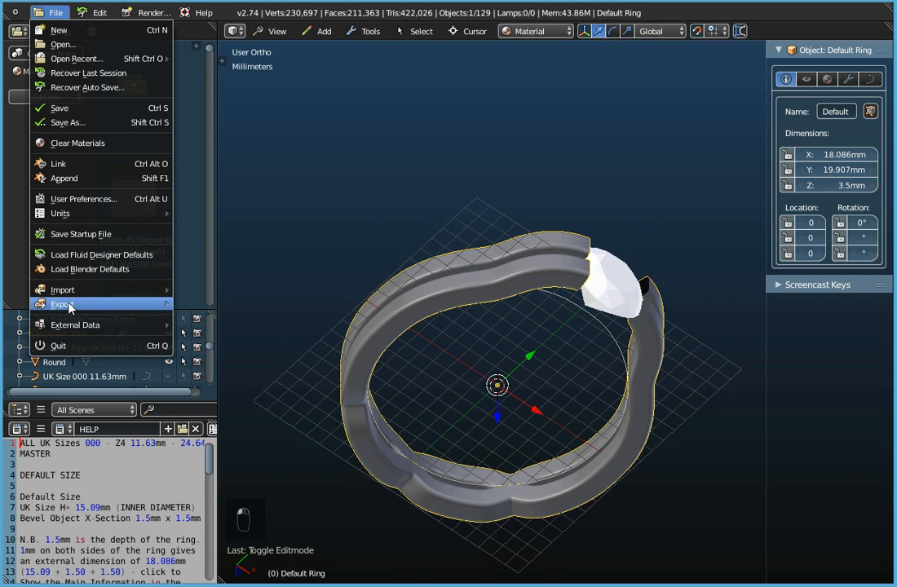
mouse_move(68, 308)
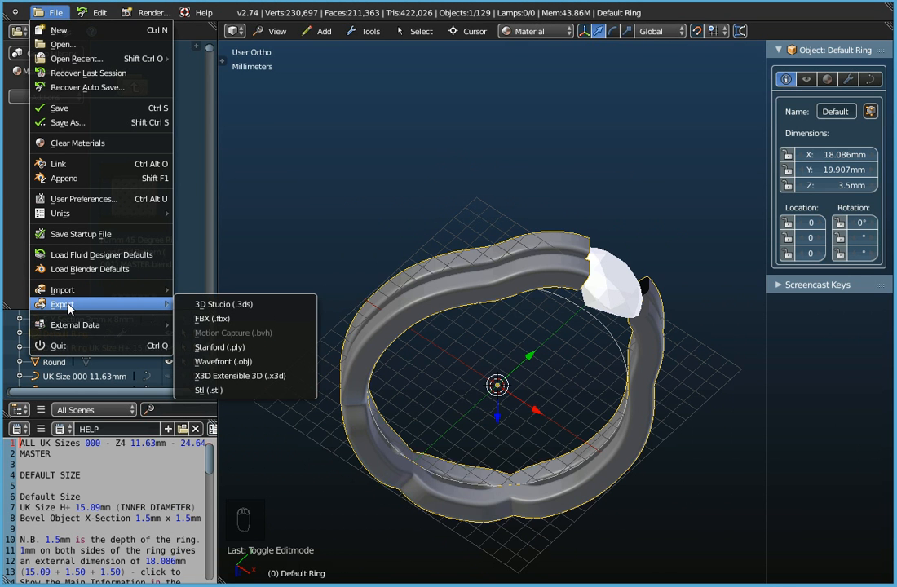
click(205, 361)
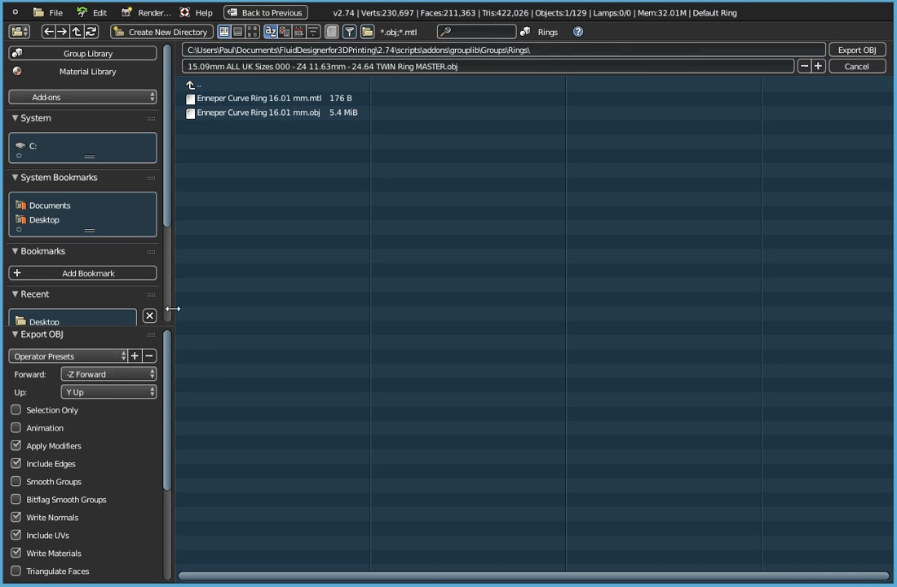
click(44, 220)
Name the export file TWIN Ring 5mm Round Gem.obj and export the ring with its gem
click(387, 65)
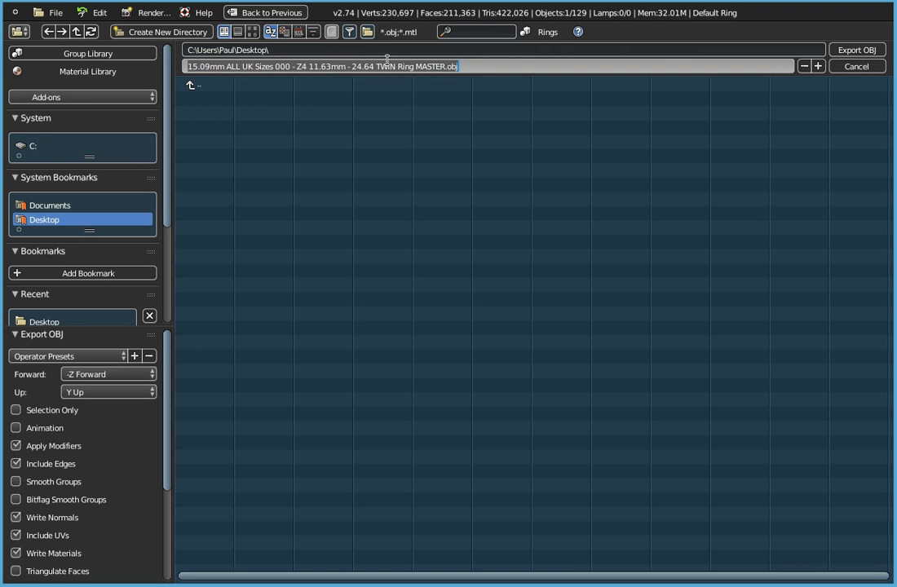
click(376, 66)
key(BackSpace)
key(BackSpace)
key(BackSpace)
key(BackSpace)
key(BackSpace)
key(BackSpace)
key(BackSpace)
key(BackSpace)
key(BackSpace)
key(BackSpace)
key(BackSpace)
key(BackSpace)
key(BackSpace)
key(BackSpace)
key(BackSpace)
key(BackSpace)
key(BackSpace)
key(BackSpace)
key(BackSpace)
key(BackSpace)
key(BackSpace)
key(BackSpace)
key(BackSpace)
key(BackSpace)
key(BackSpace)
key(Right)
key(Right)
key(Right)
key(Right)
key(Right)
key(Right)
key(Right)
key(Right)
key(Right)
key(Right)
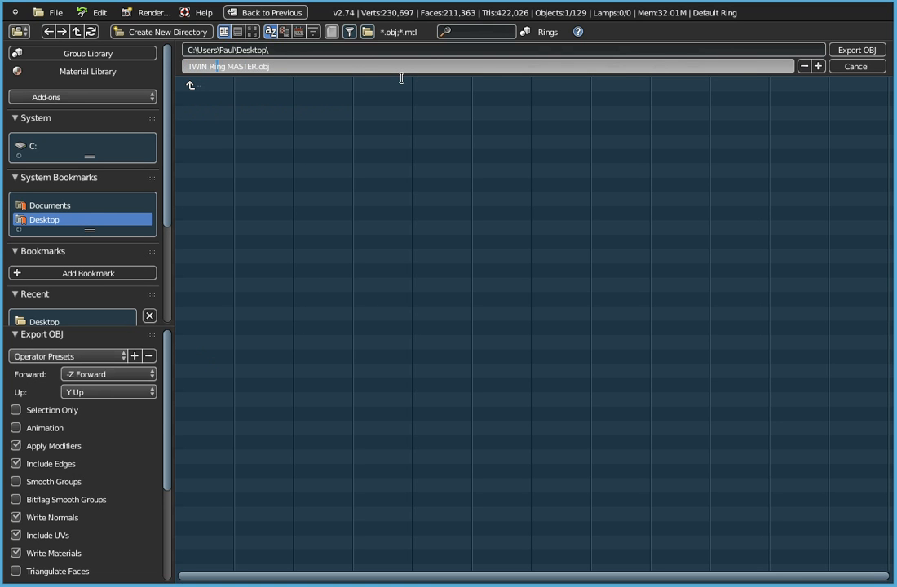
key(Delete)
key(Delete)
key(Delete)
key(Delete)
key(Delete)
key(Delete)
text(6)
key(BackSpace)
text(5mm Round Gem)
key(Return)
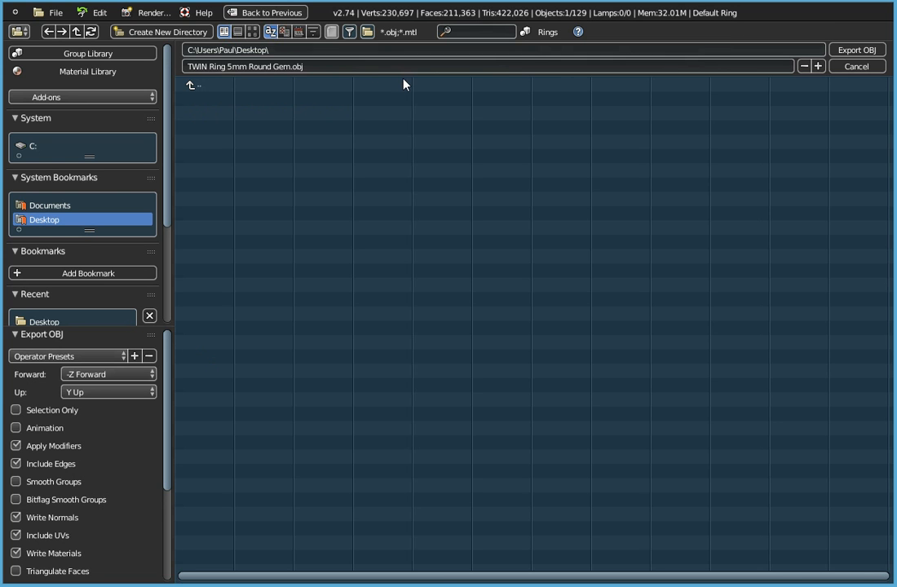
click(867, 51)
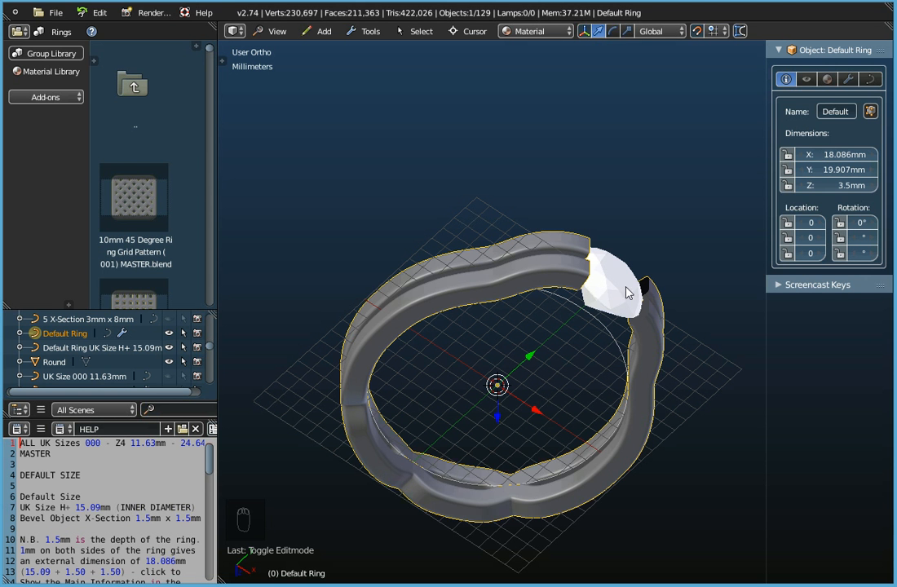
Move the round gem along Y clear of the band's gap, and delete it
right_click(617, 294)
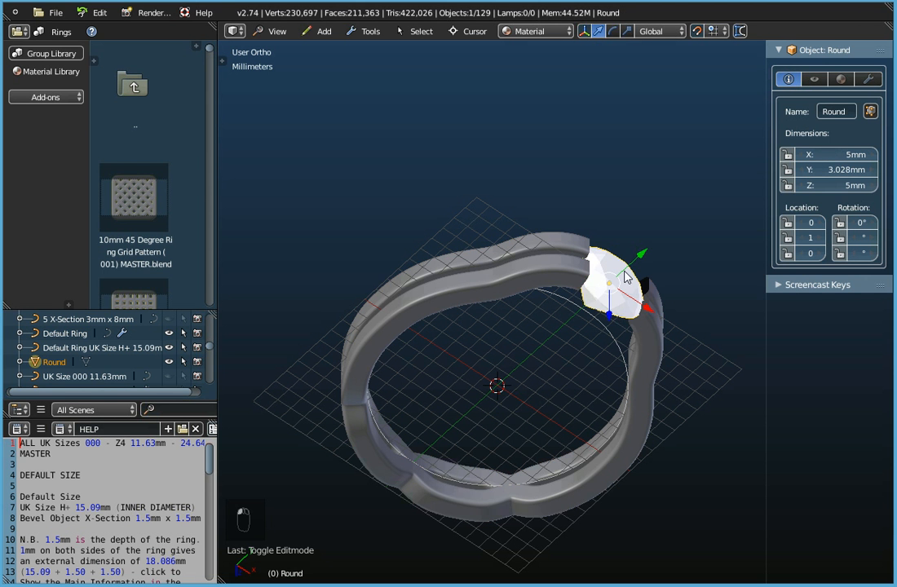
key(g)
key(y)
click(696, 191)
middle_drag(668, 290, 675, 261)
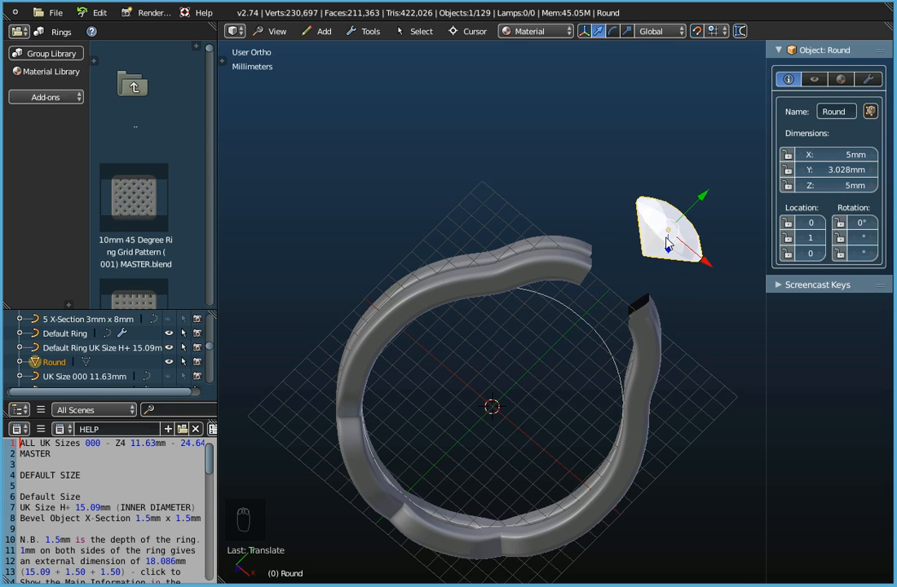
key(x)
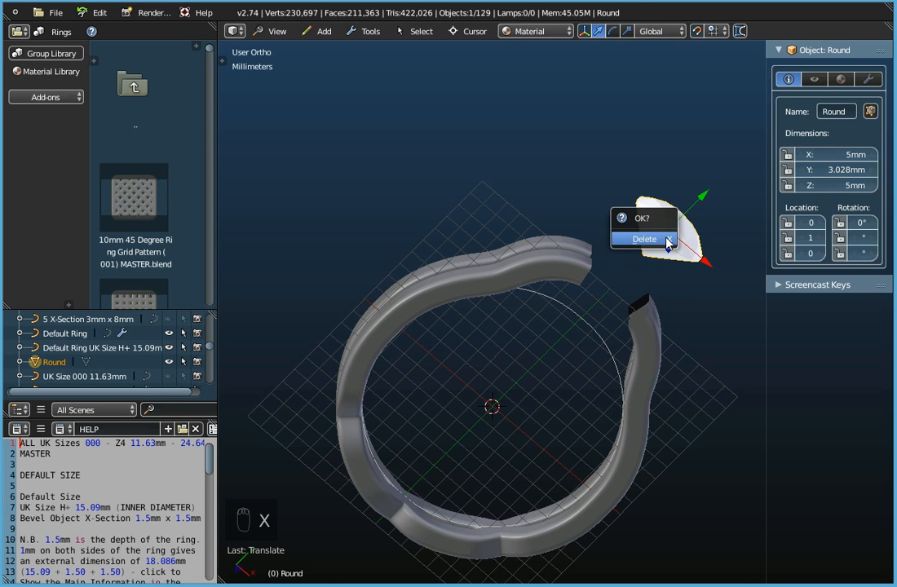
click(601, 241)
Select the default ring and export the model without the gem as Wavefront OBJ, overwriting TWIN Ring 5mm Round Gem.obj on the Desktop
right_click(561, 275)
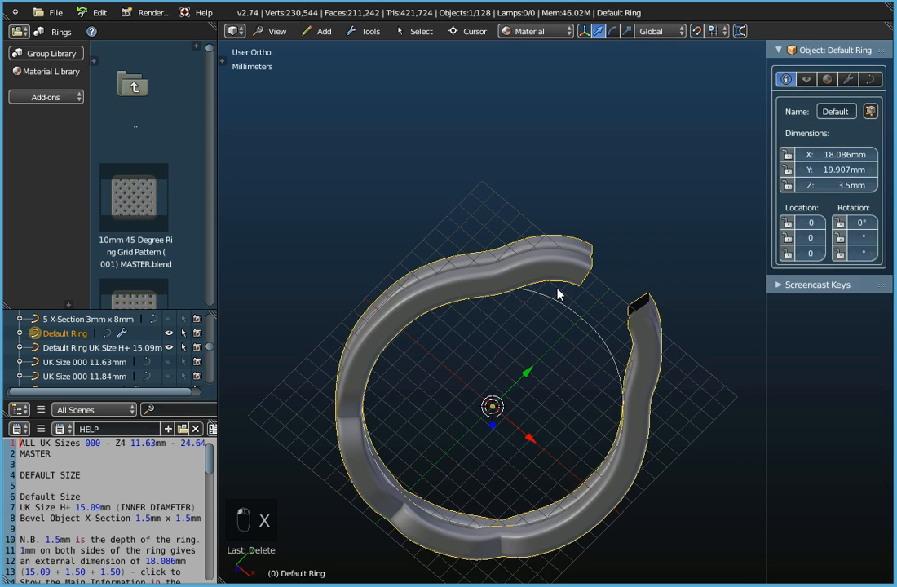
click(53, 12)
mouse_move(102, 304)
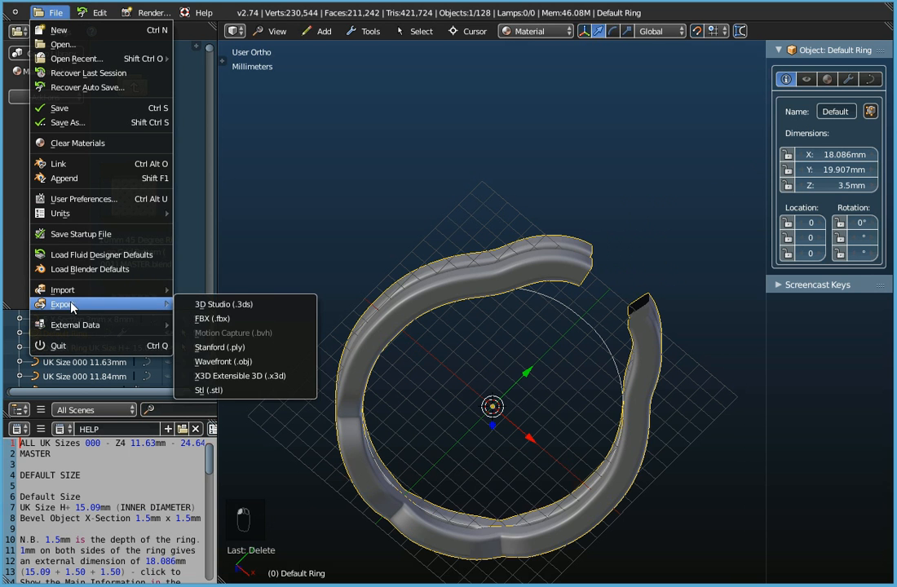
click(217, 311)
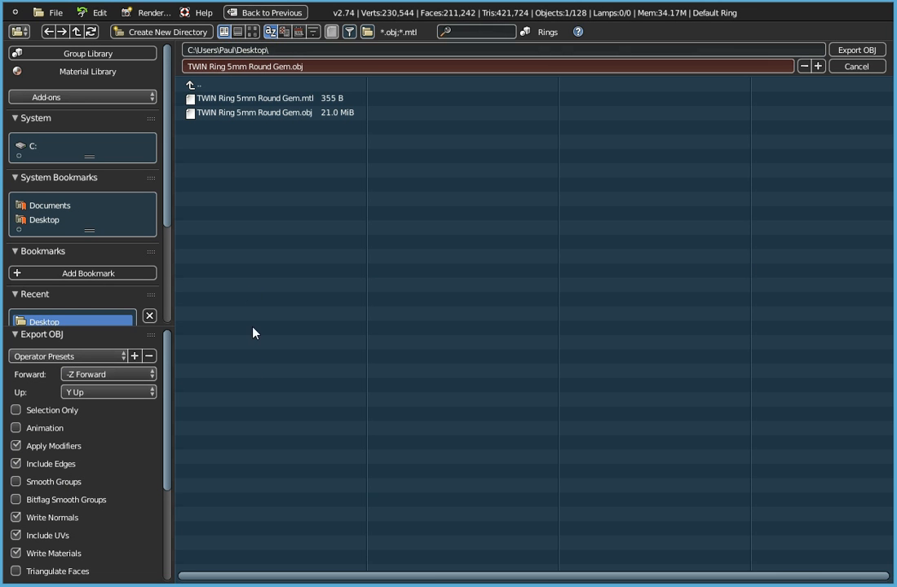
click(251, 112)
click(863, 50)
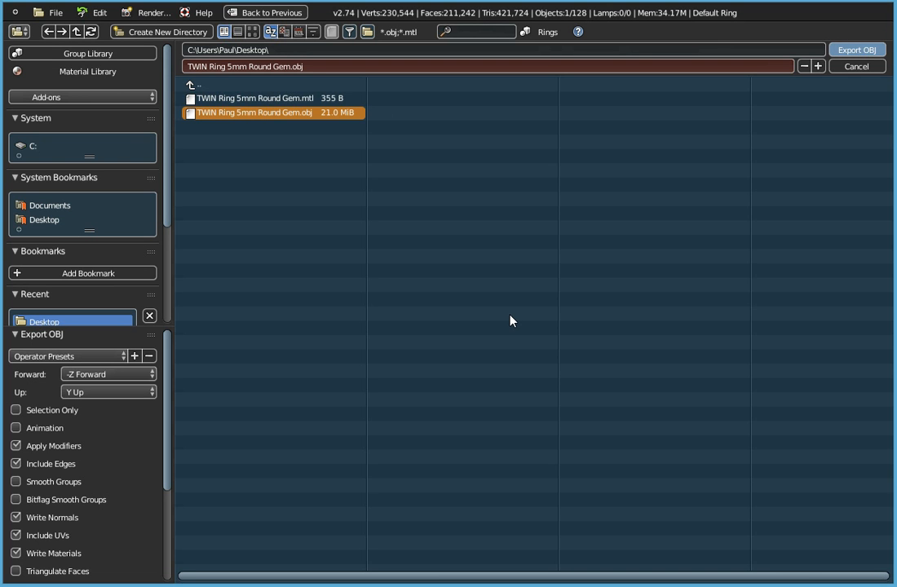